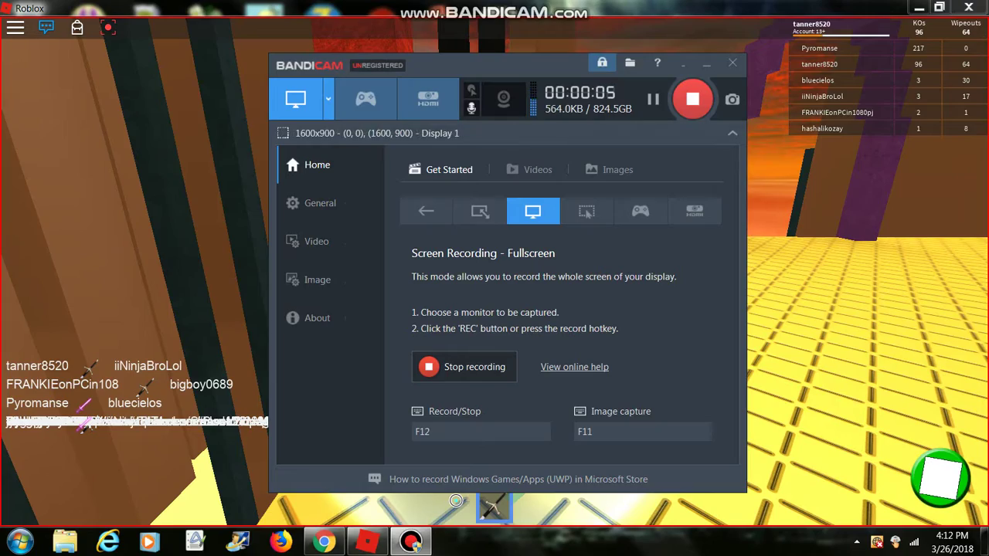
# Walk the character through the lava area, up the grey ramp and onto the blue brick
pyautogui.click(456, 501)
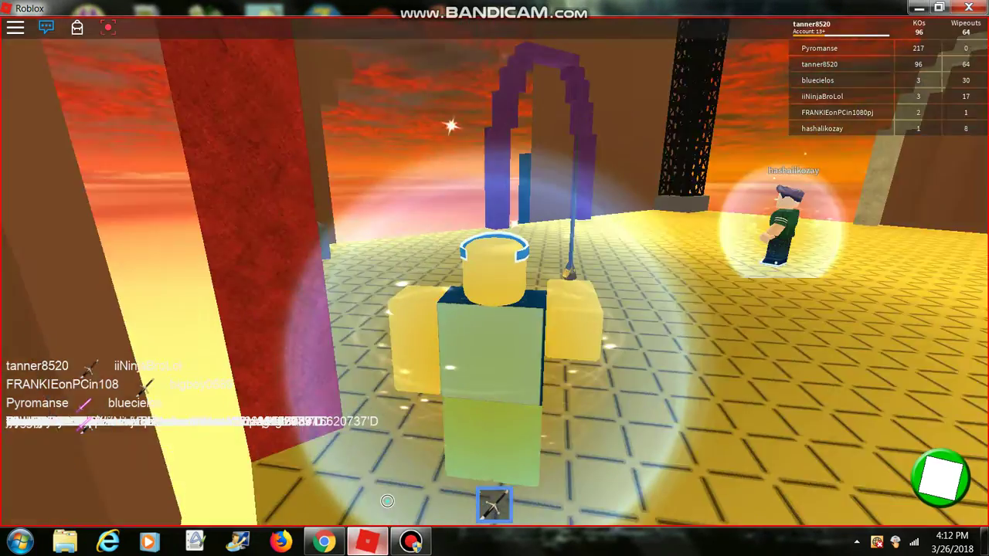
pyautogui.press('w')
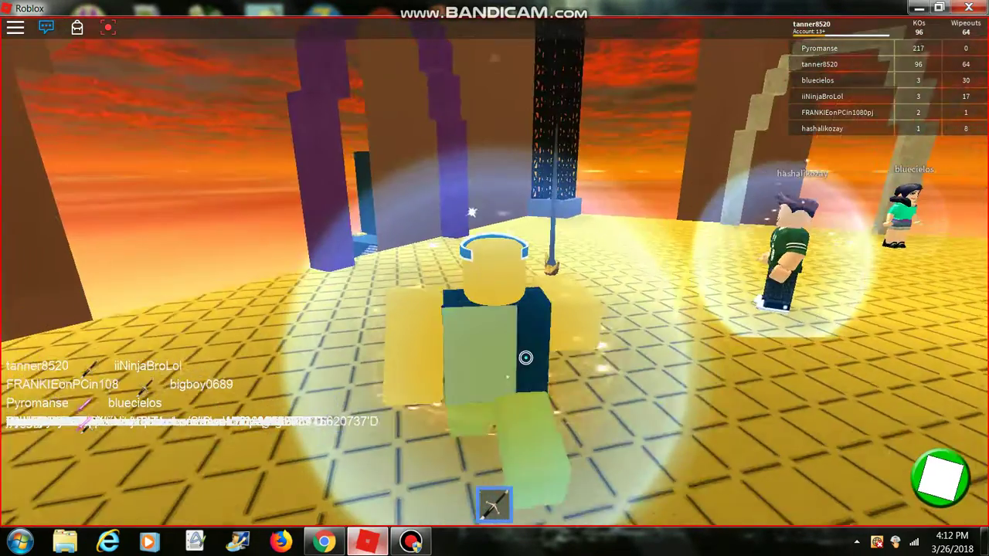
pyautogui.press('w')
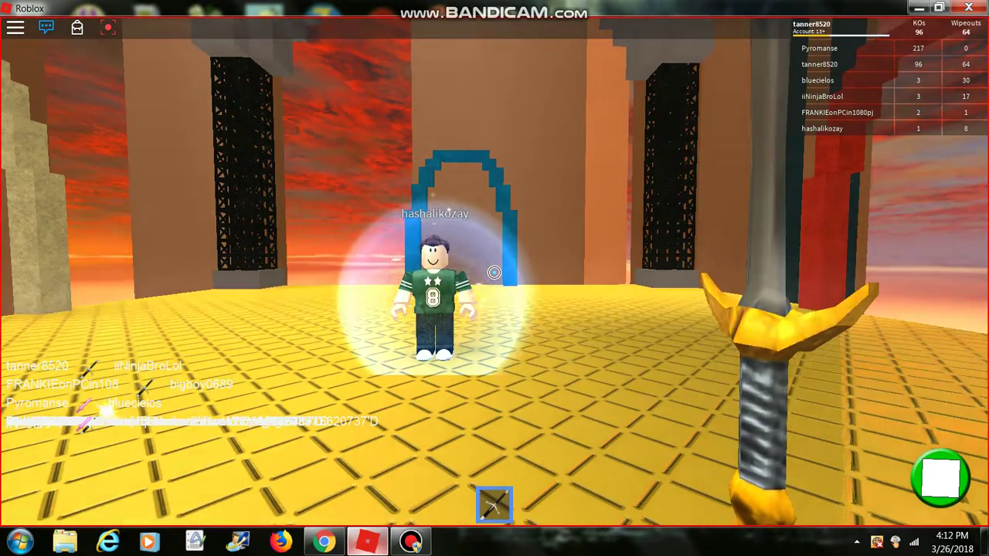
pyautogui.press('w')
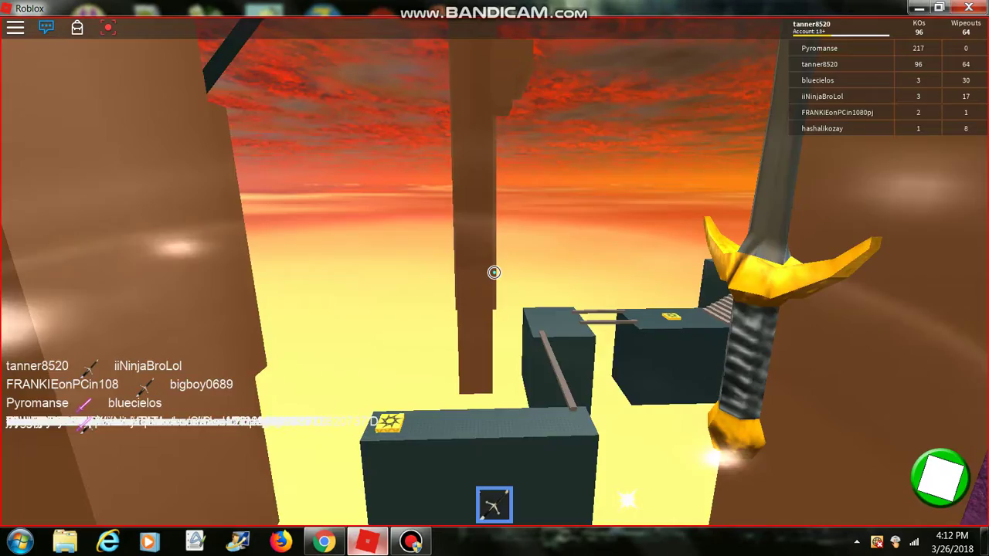
pyautogui.press('w')
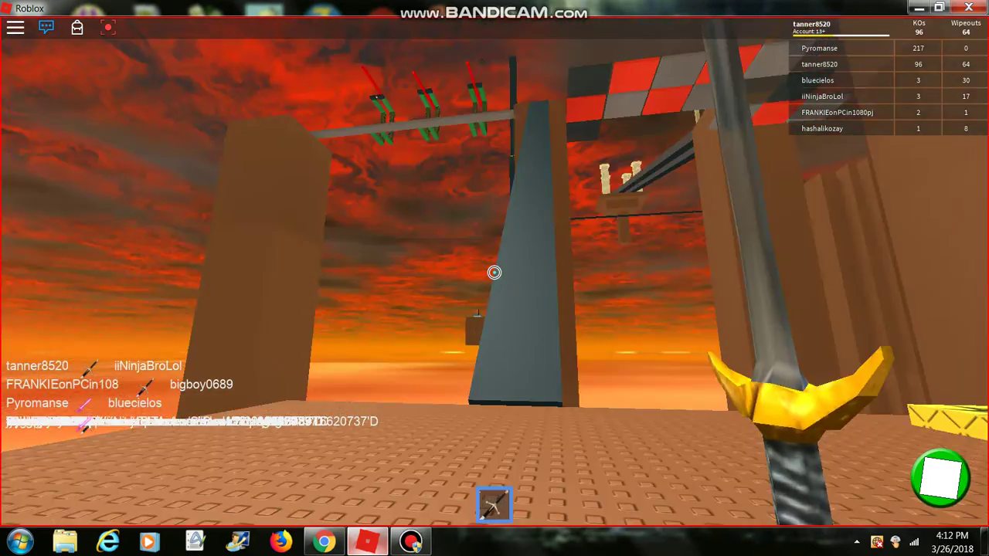
pyautogui.press('w')
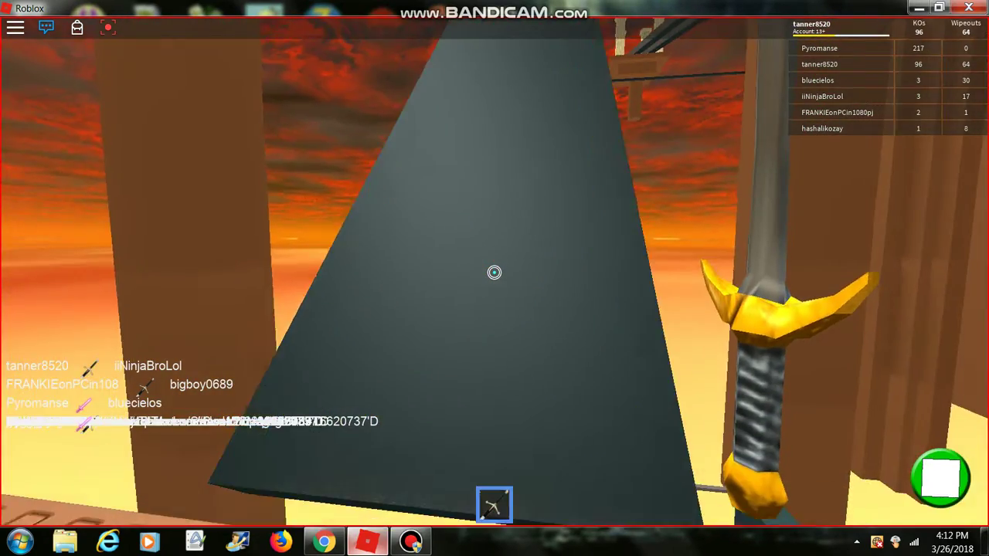
pyautogui.press('w')
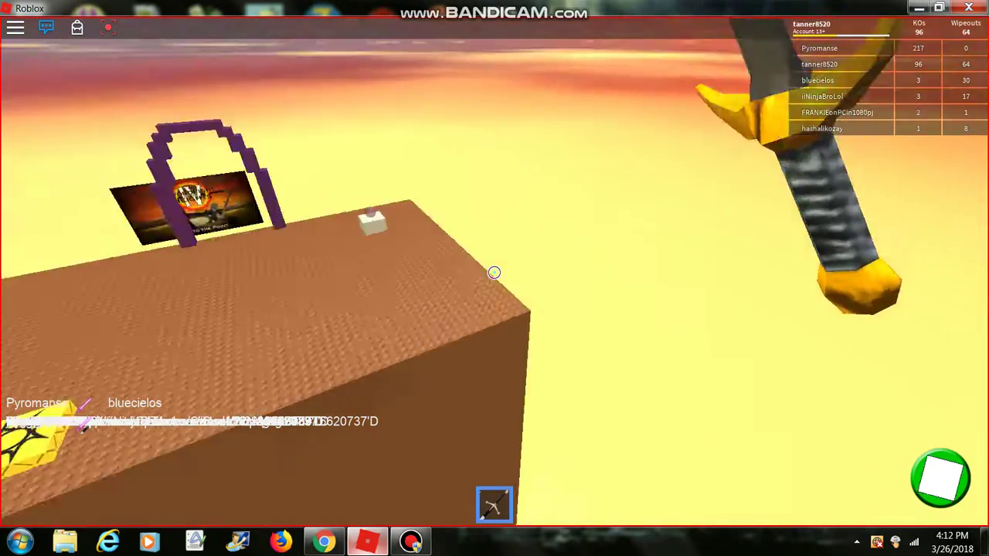
pyautogui.press('w')
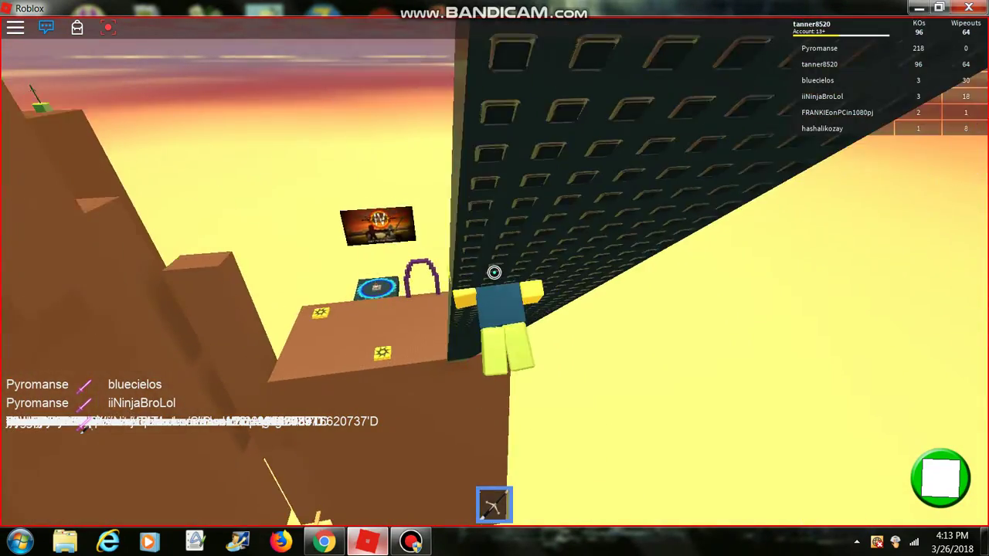
pyautogui.press('w')
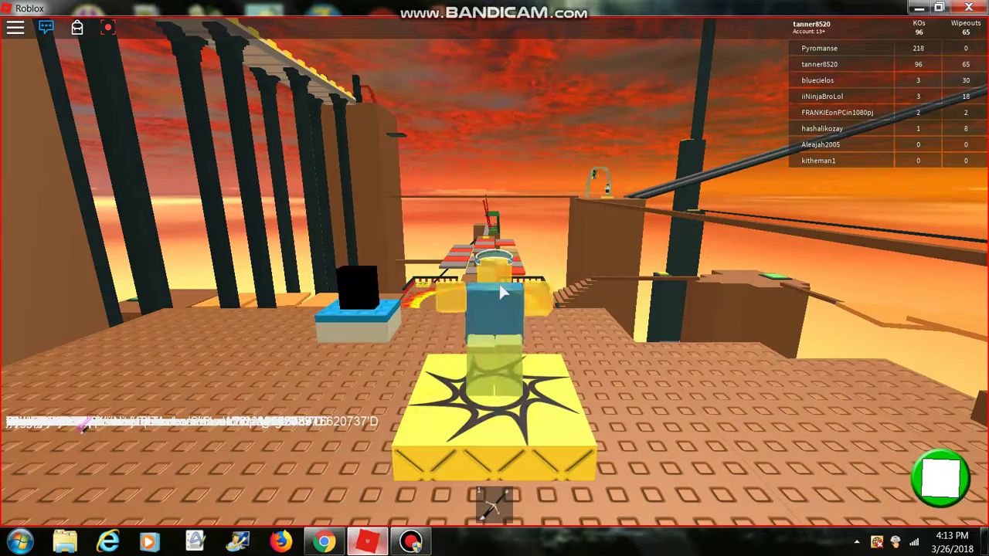
pyautogui.press('w')
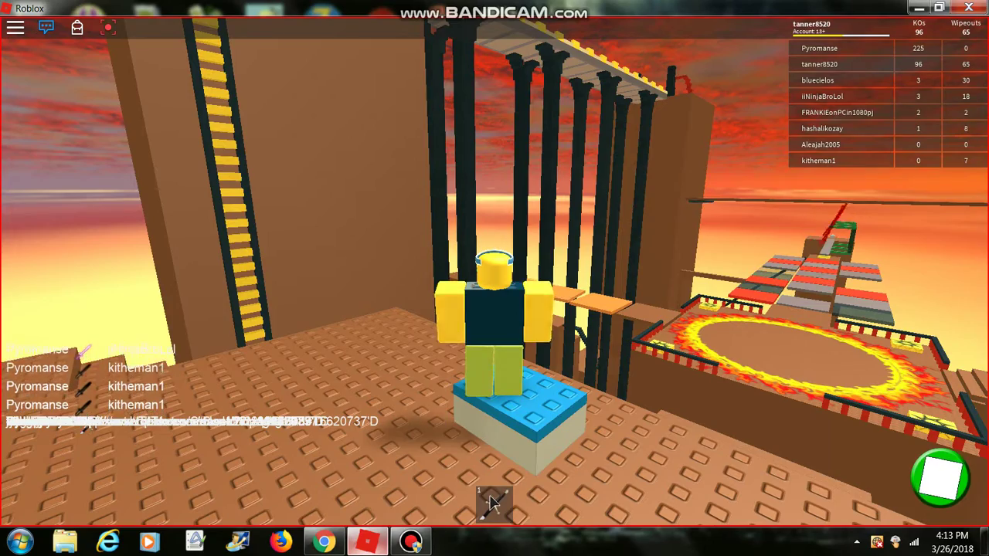
# Equip the sword from hotbar slot 1 and cross the ledge toward the ladder wall
pyautogui.click(492, 502)
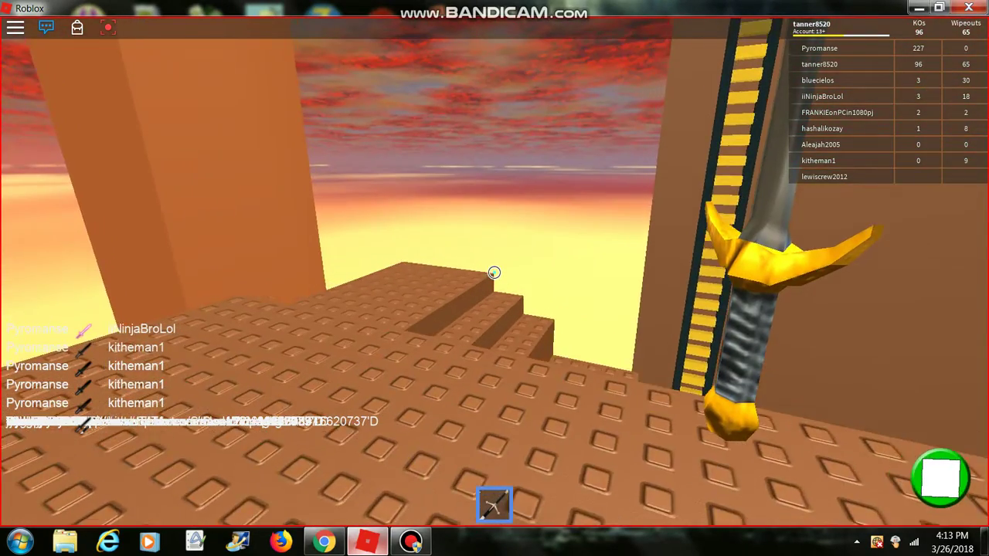
pyautogui.press('w')
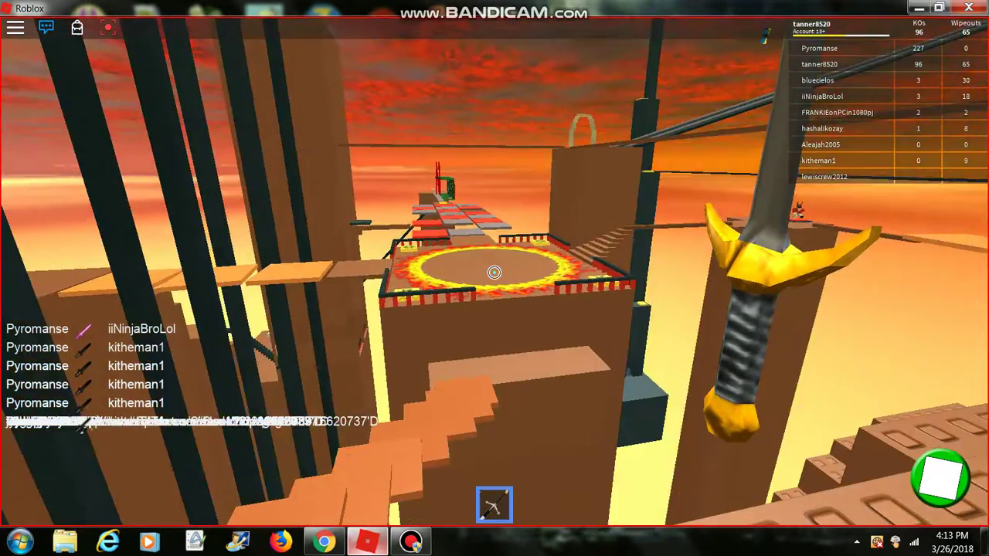
pyautogui.press('w')
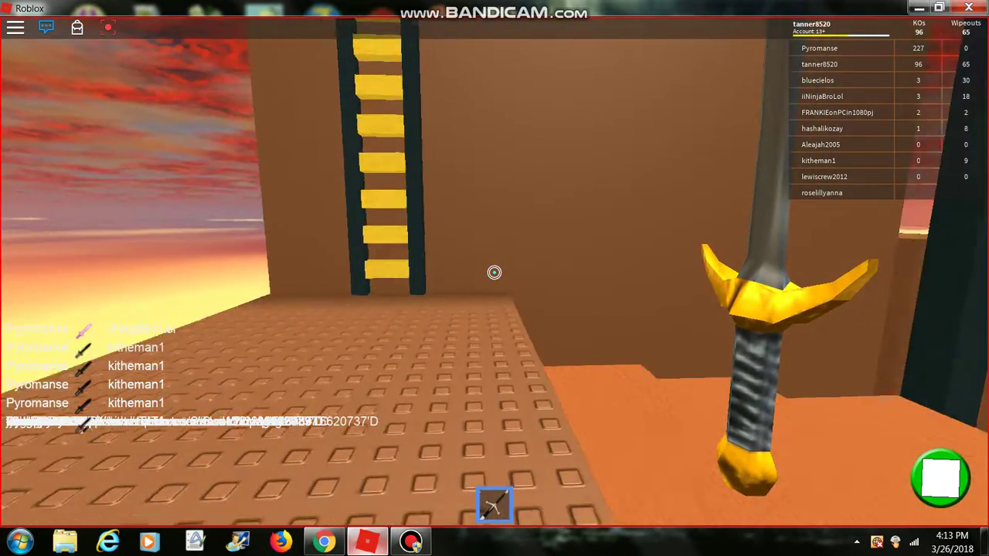
pyautogui.press('w')
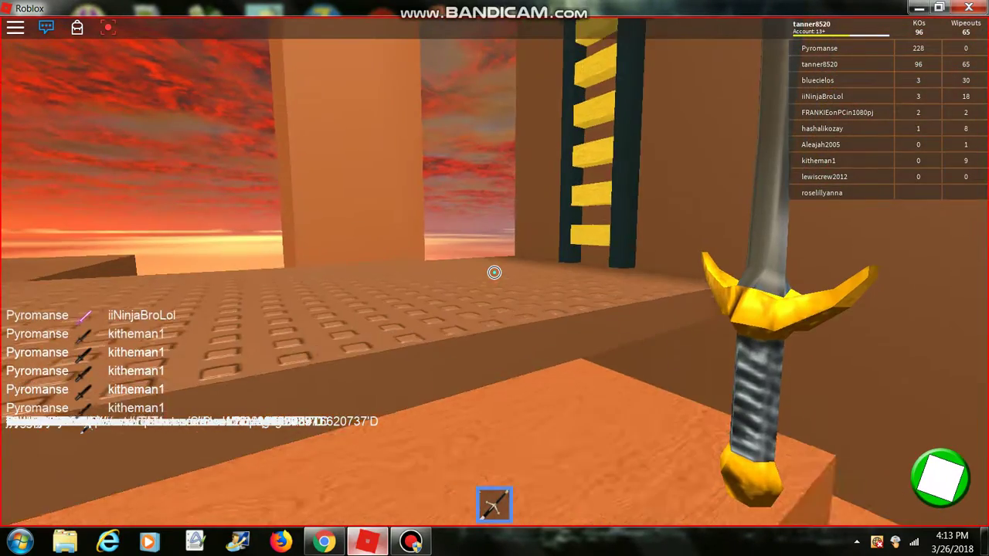
# Climb the yellow ladder and get over the top onto the yellow platform
pyautogui.press('w')
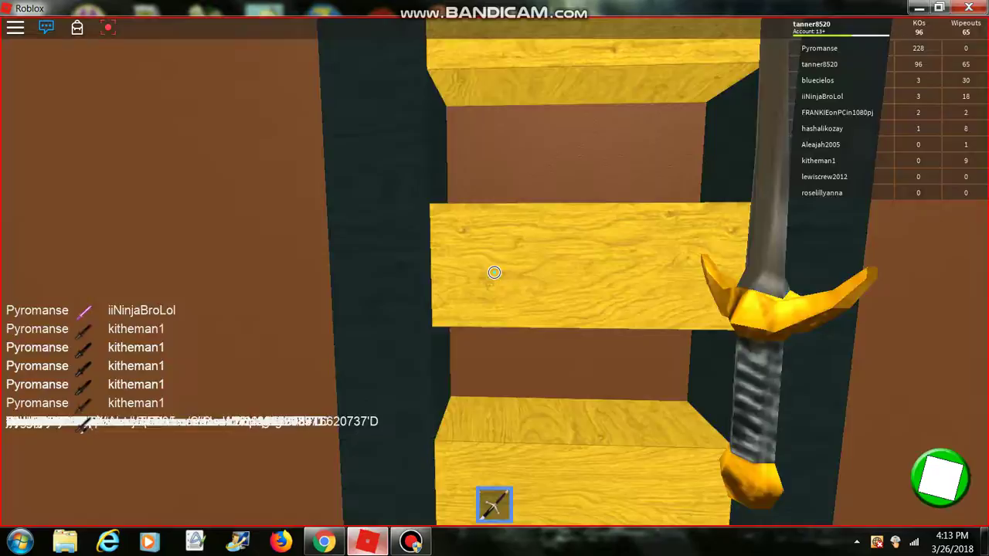
pyautogui.press('w')
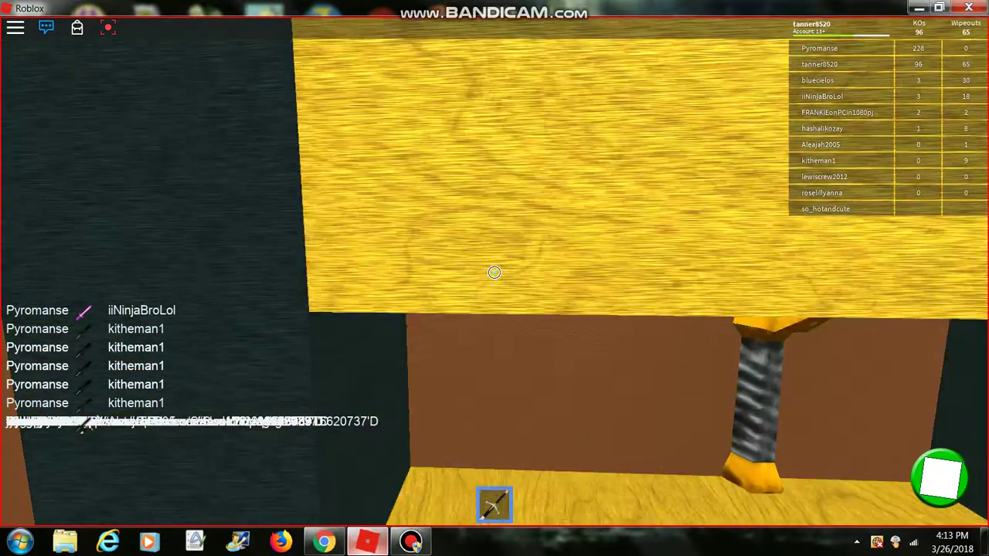
pyautogui.press('w')
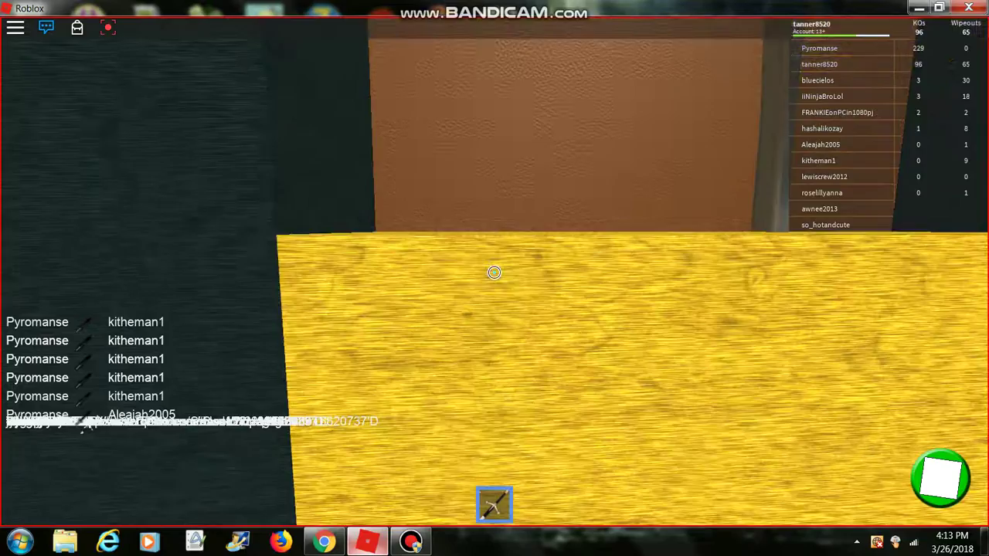
pyautogui.press('w')
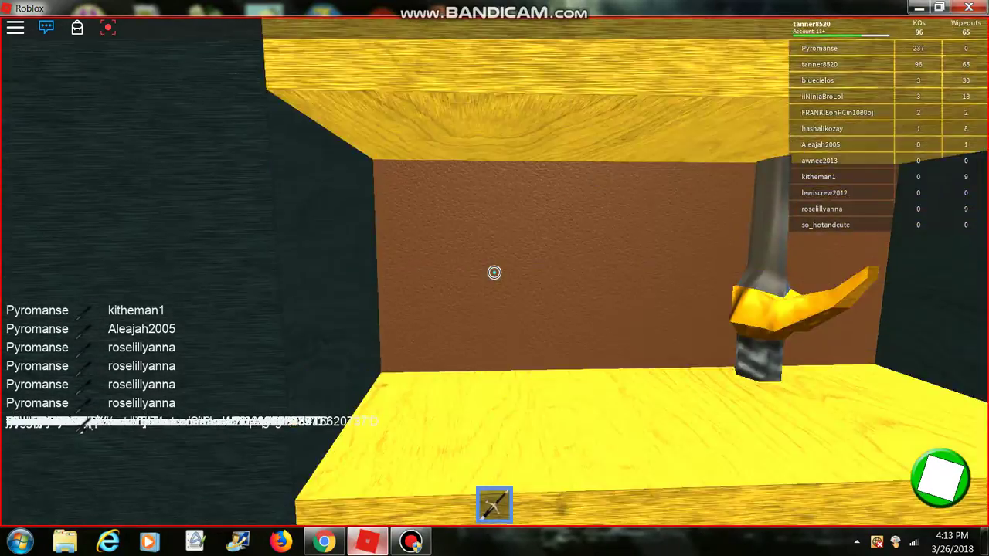
# Cross the yellow-railed bridge past the dark pillars onto the studded floor
pyautogui.press('w')
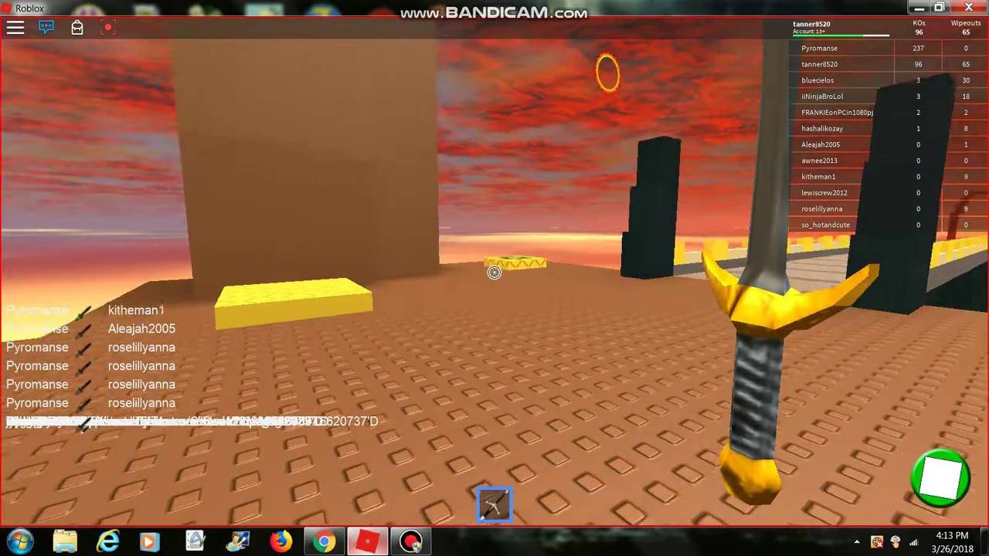
pyautogui.press('w')
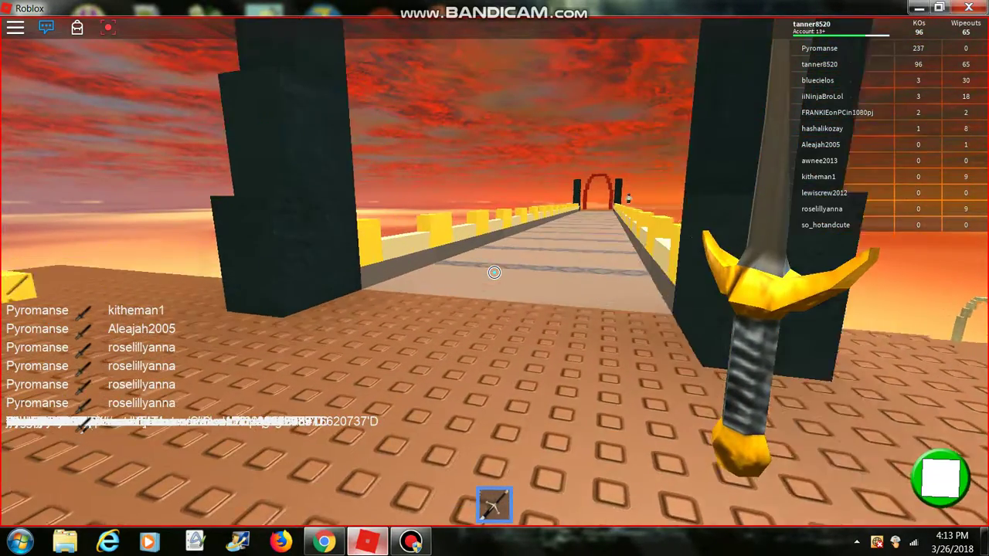
pyautogui.press('w')
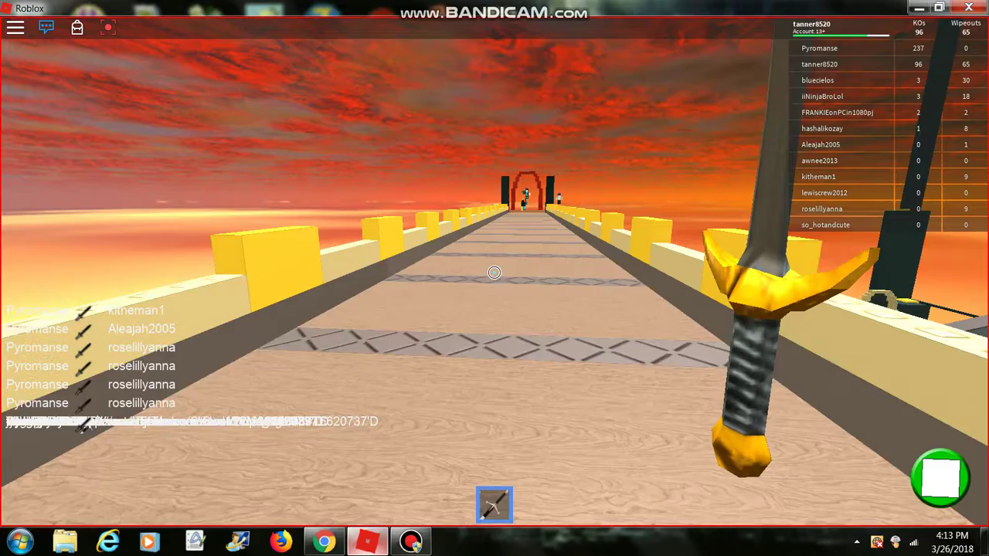
pyautogui.press('w')
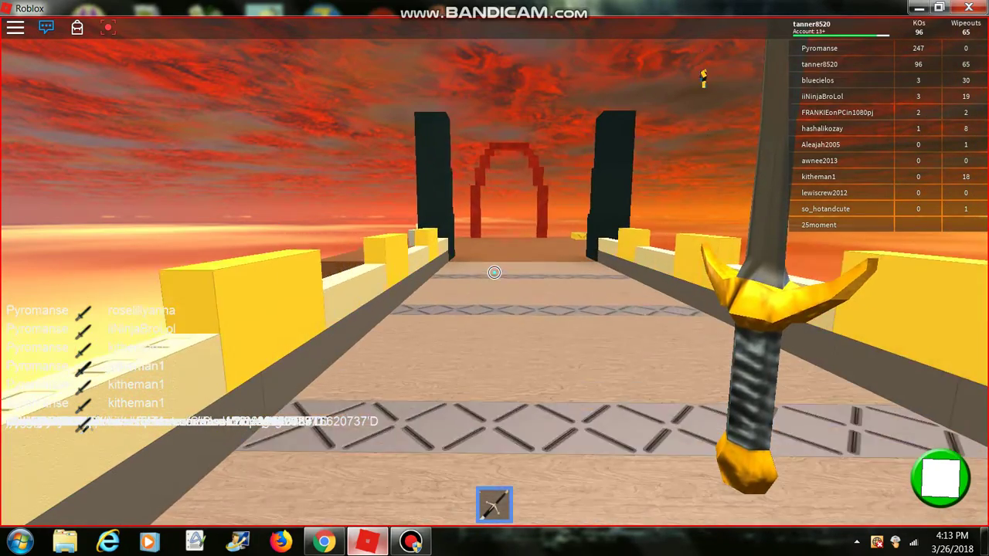
pyautogui.press('w')
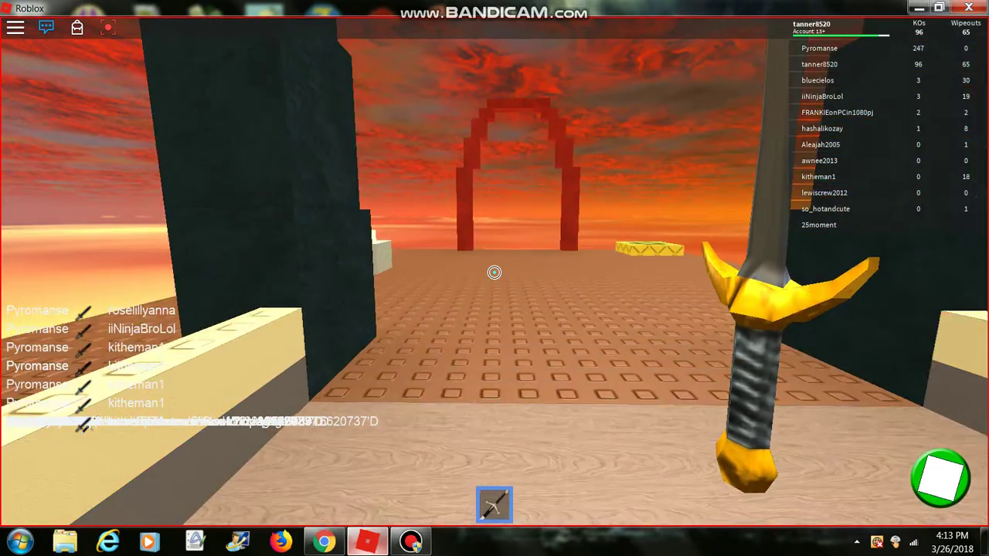
# Turn back toward the red pillar and cross the bridge onto the yellow platform
pyautogui.press('w')
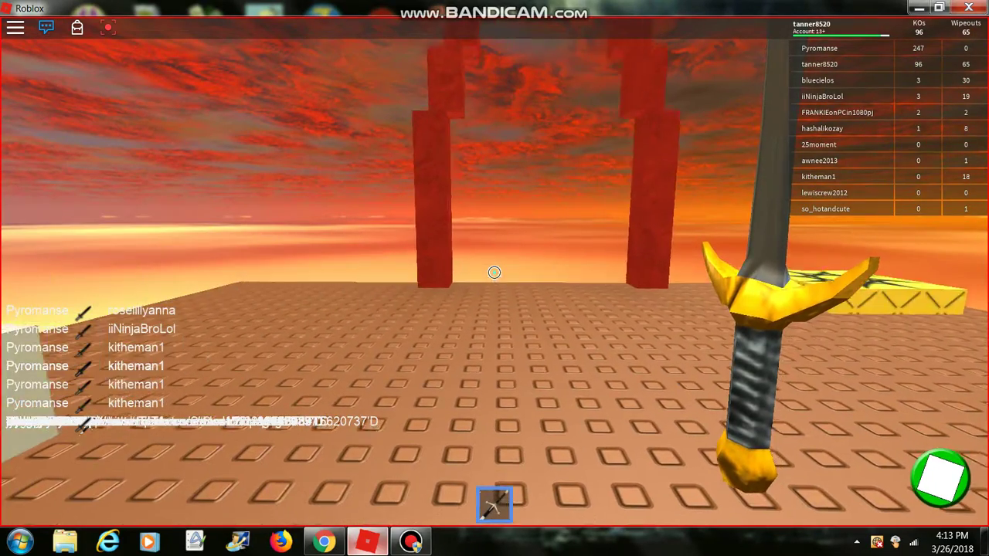
pyautogui.press('w')
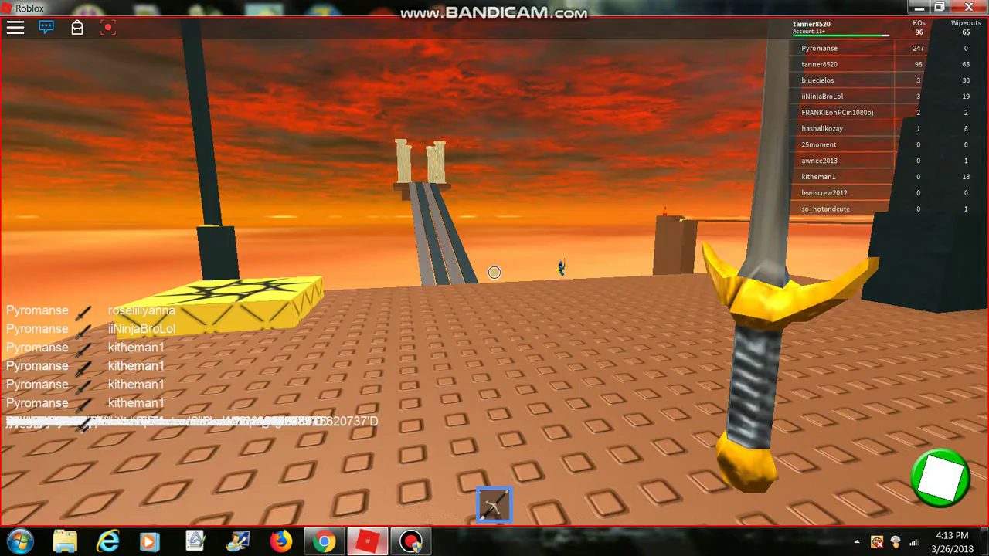
pyautogui.press('w')
pyautogui.press('w')
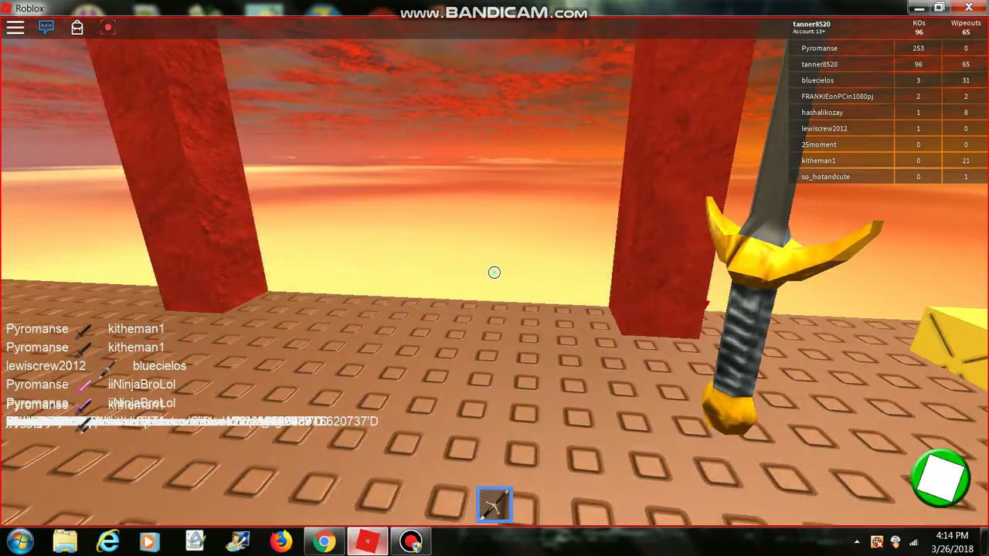
pyautogui.press('w')
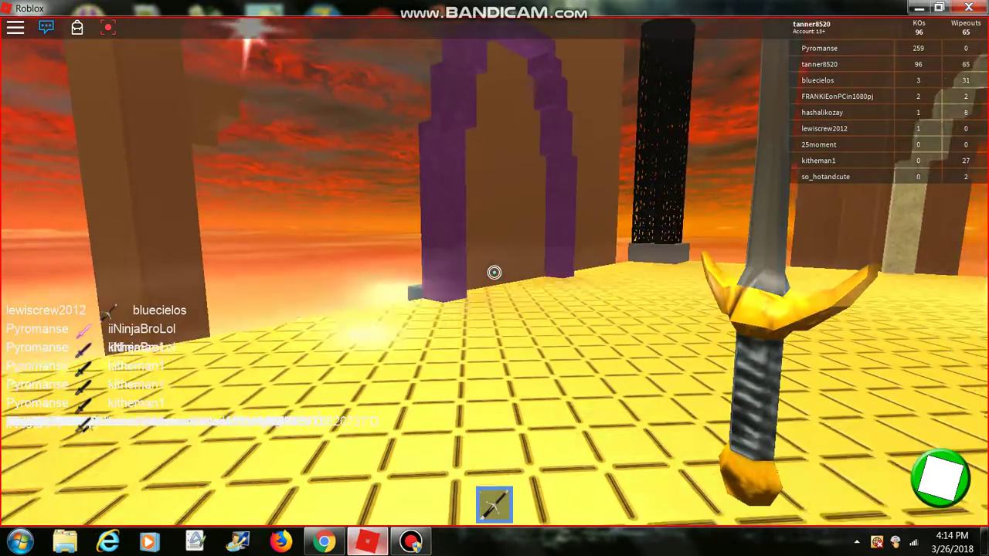
# Swing the sword at nearby players while dropping down to the yellow pad
pyautogui.click(495, 272)
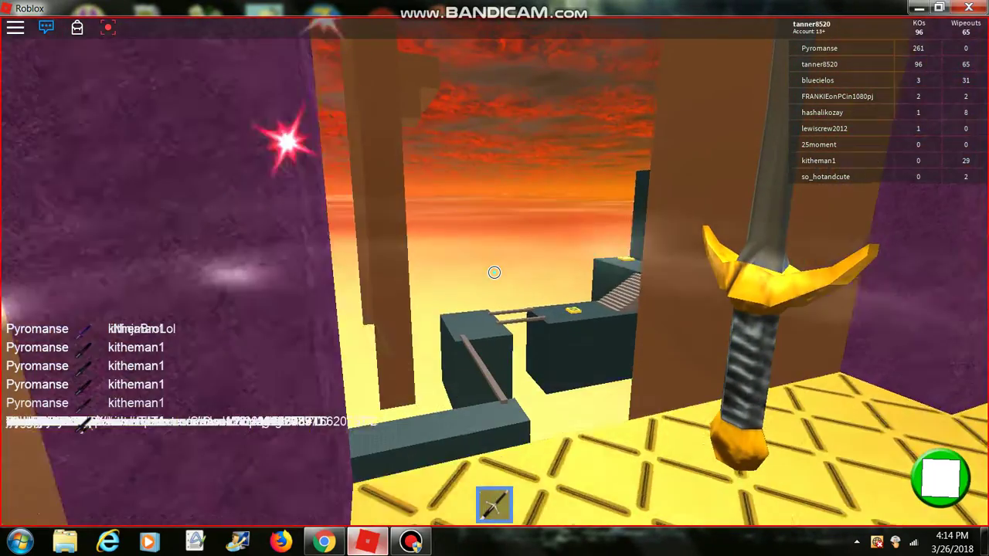
pyautogui.press('w')
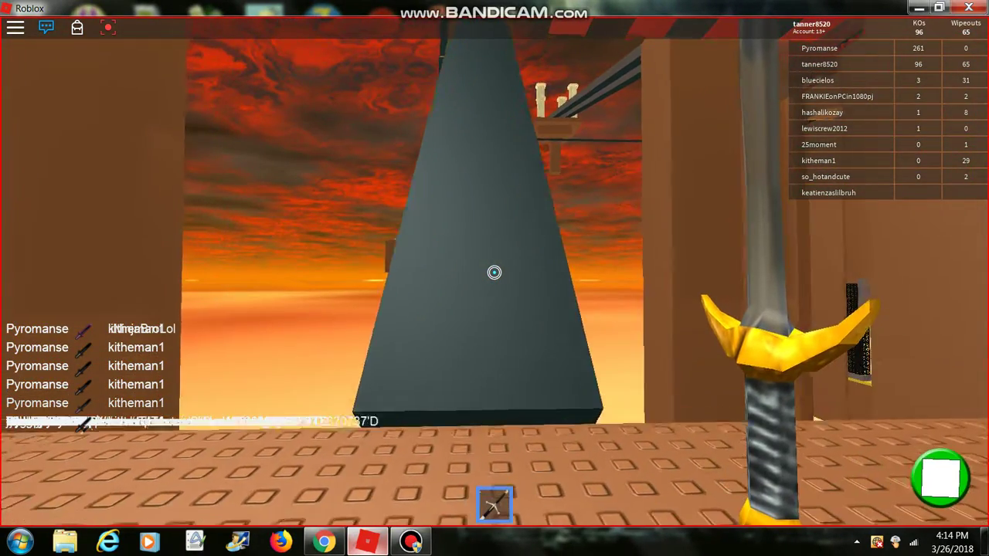
pyautogui.click(495, 272)
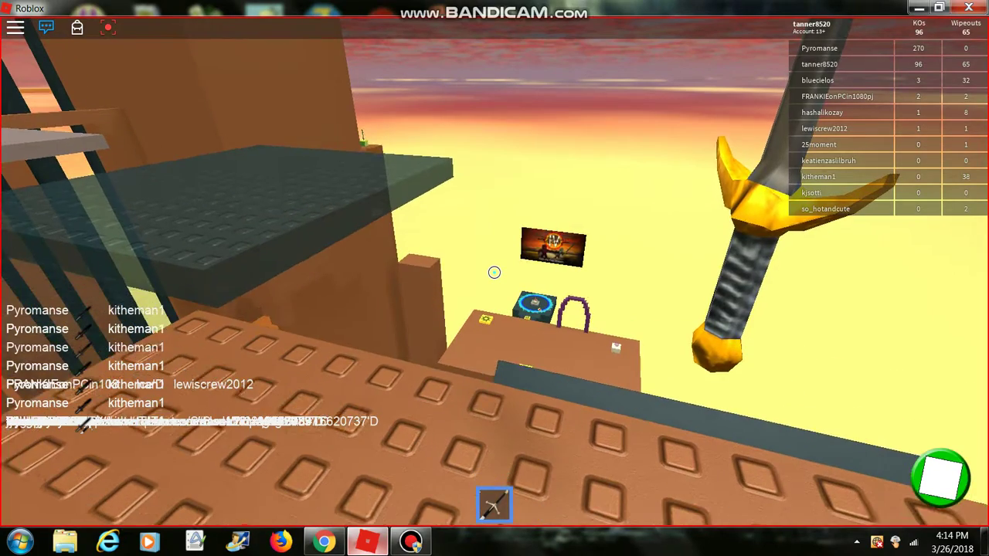
pyautogui.press('w')
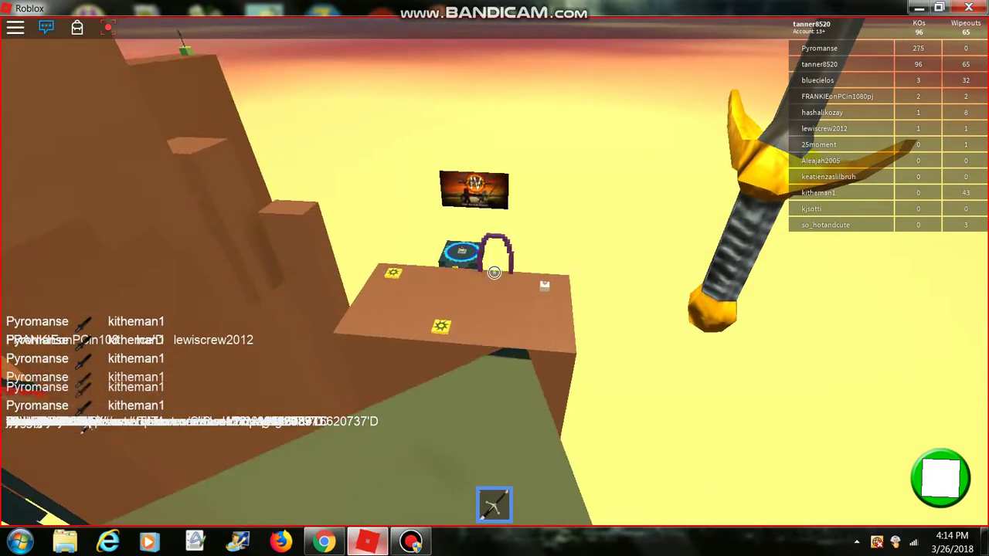
pyautogui.press('w')
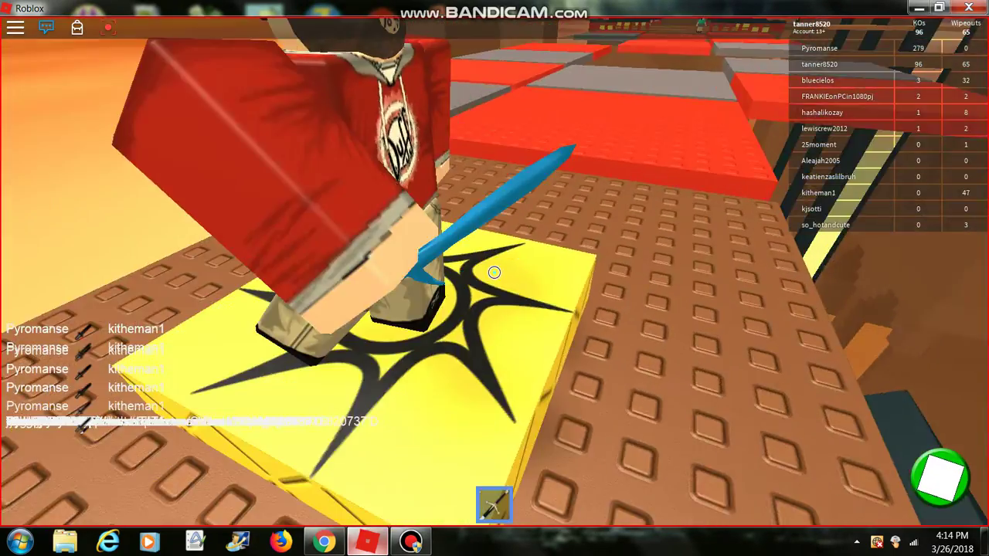
pyautogui.click(494, 272)
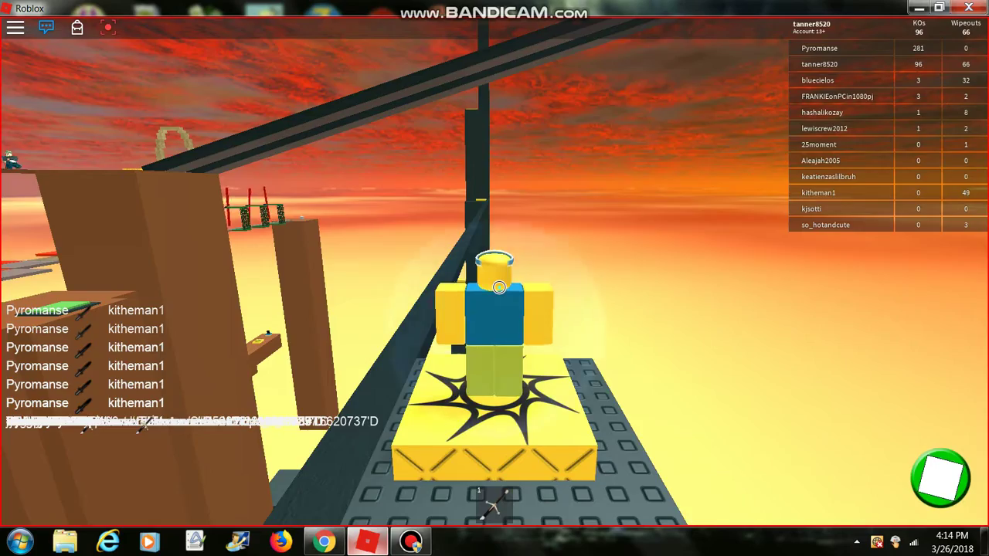
# Re-equip the sword after respawning and walk the dark beam onto the orange platform
pyautogui.press('1')
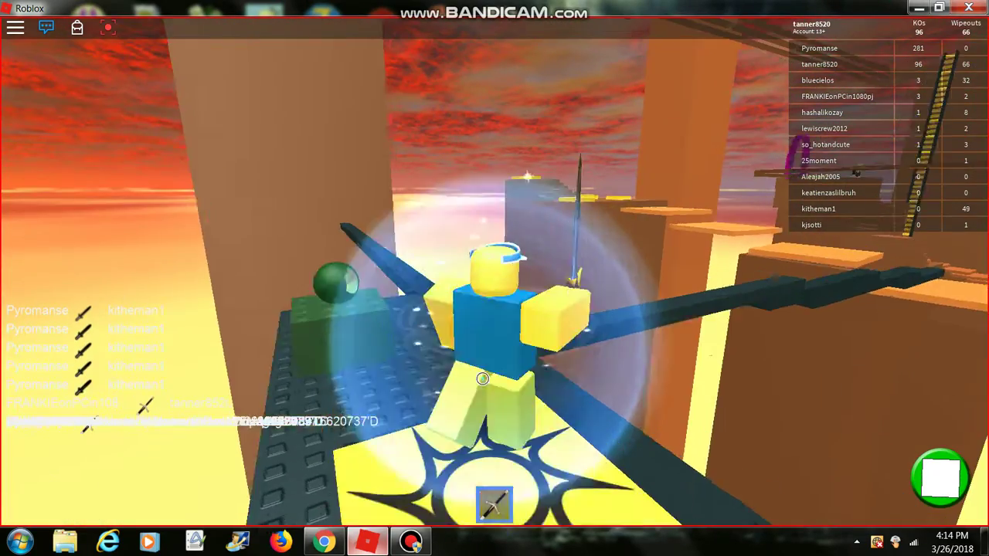
pyautogui.scroll(5, 482, 378)
pyautogui.press('w')
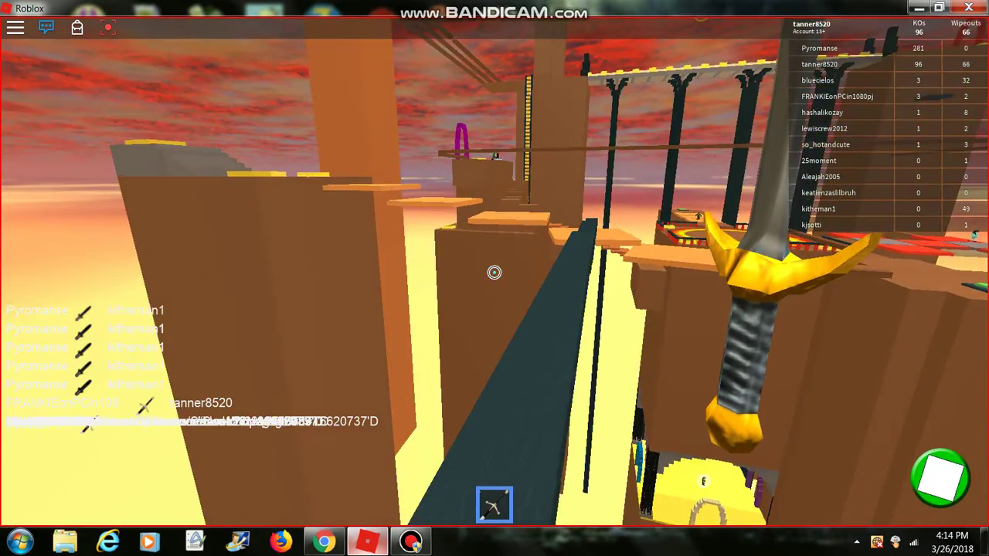
pyautogui.press('w')
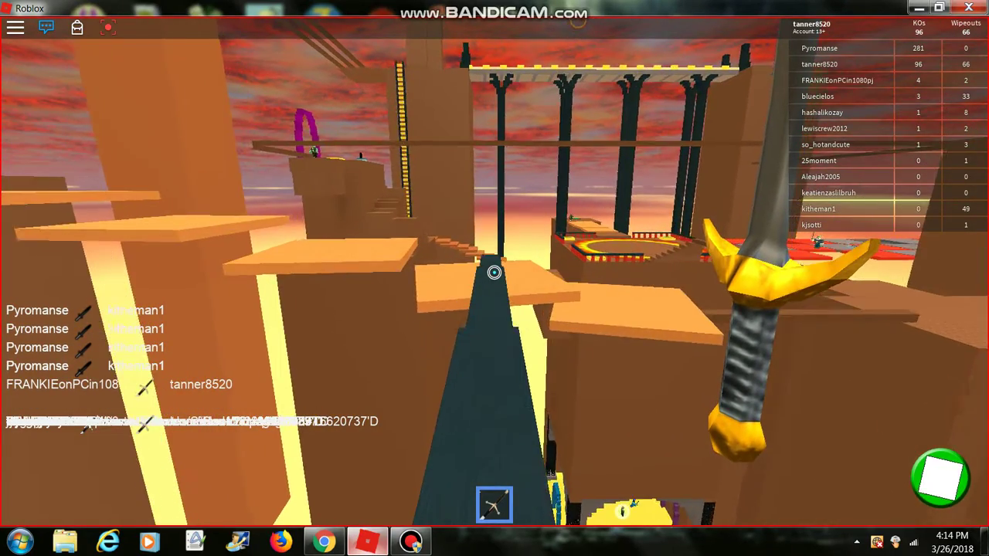
pyautogui.press('w')
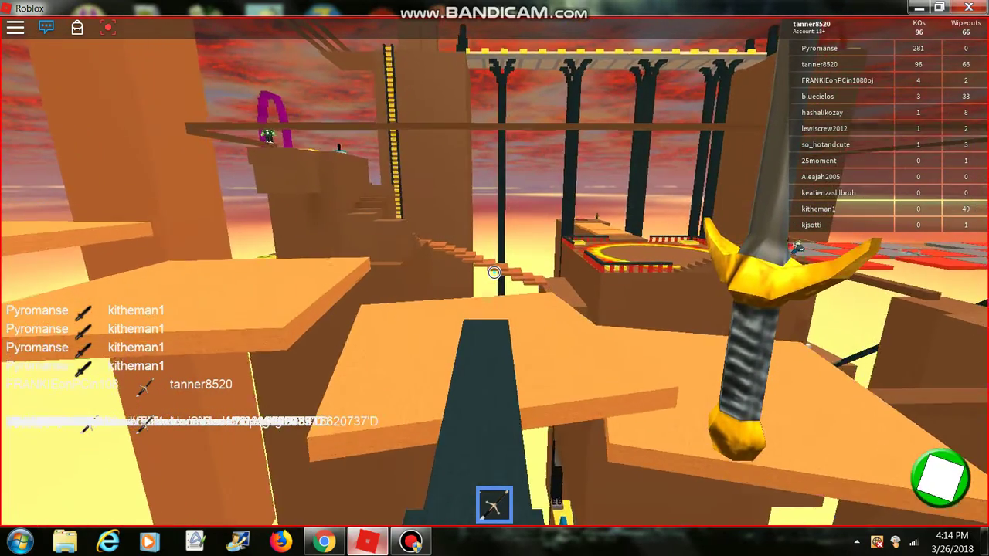
pyautogui.press('w')
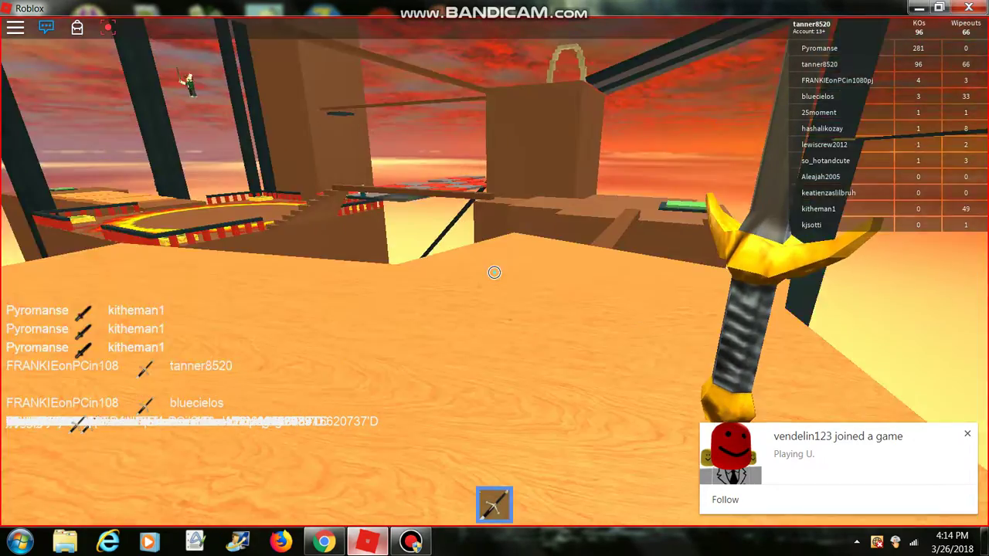
pyautogui.press('w')
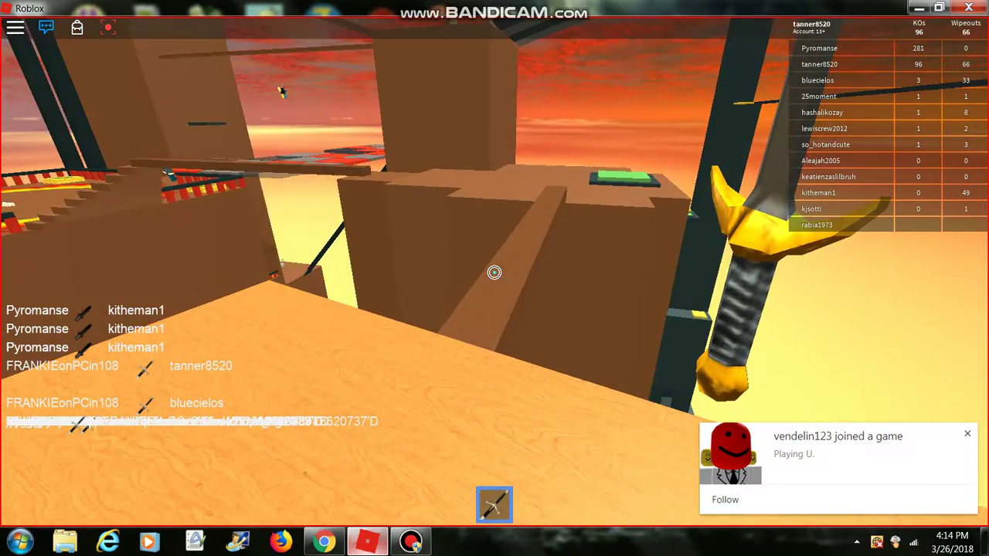
# Climb the studded brown platform and strike a player twice to knock them out
pyautogui.press('w')
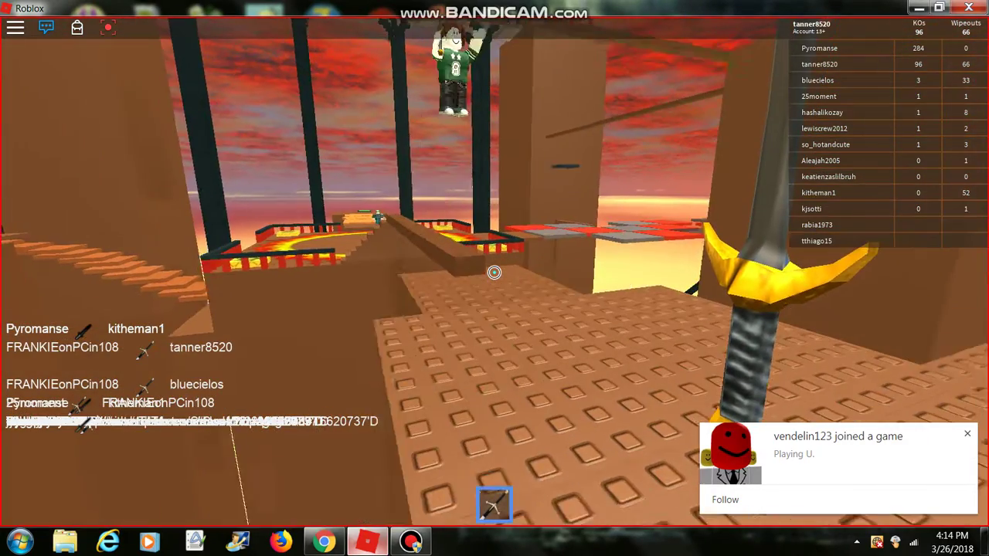
pyautogui.click(495, 272)
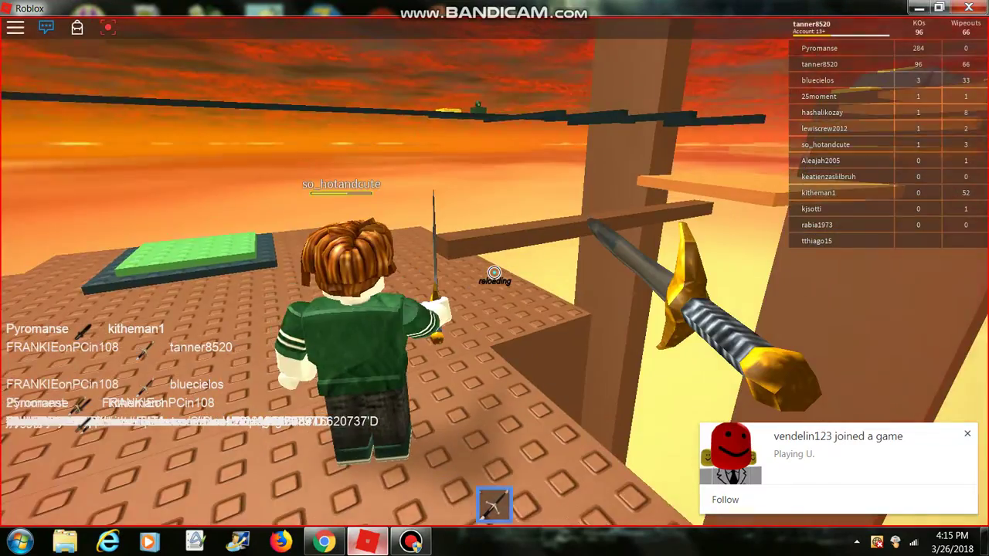
pyautogui.click(495, 272)
pyautogui.press('w')
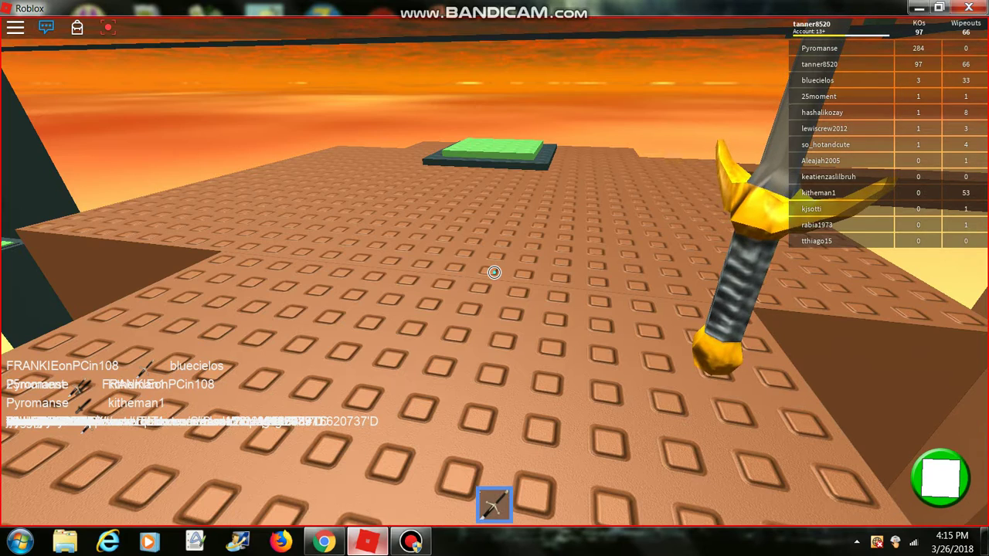
# Post the all-caps cheering message in chat, then reopen chat on the spawn pad
pyautogui.press('/')
pyautogui.press('capslock')
pyautogui.write('YE')
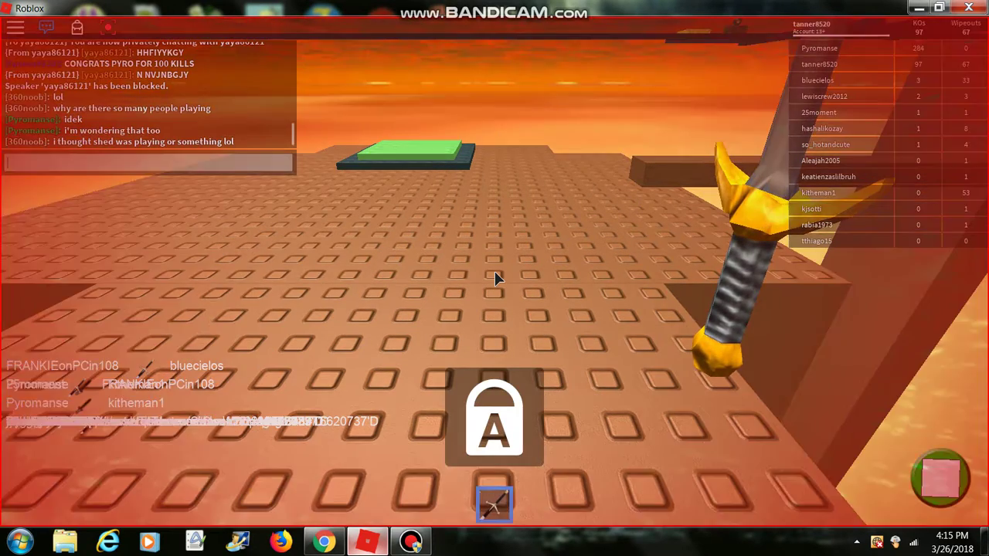
pyautogui.write('EEEEEEEEEEEEEEEEEEEEEEEEEES')
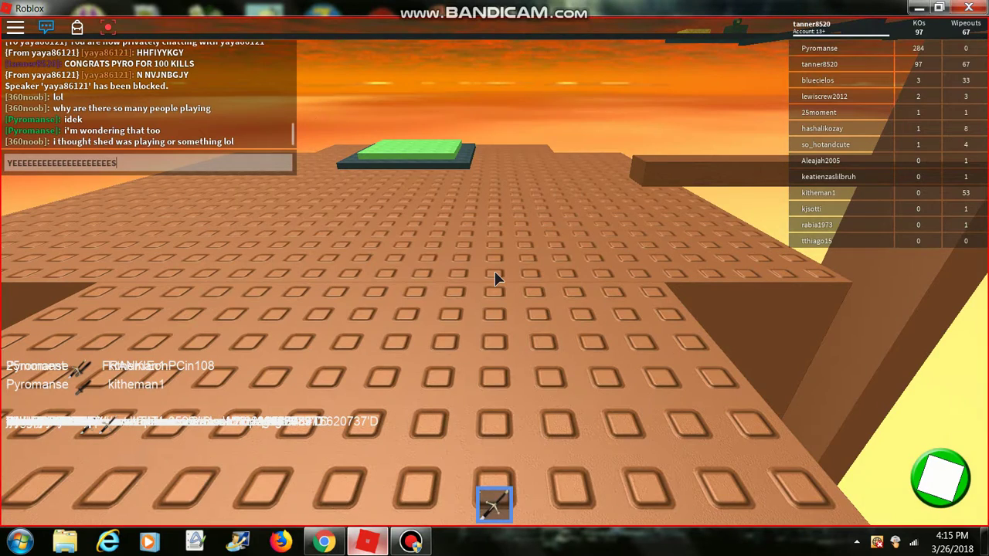
pyautogui.write('SSSSSSSSSSSS')
pyautogui.press('Return')
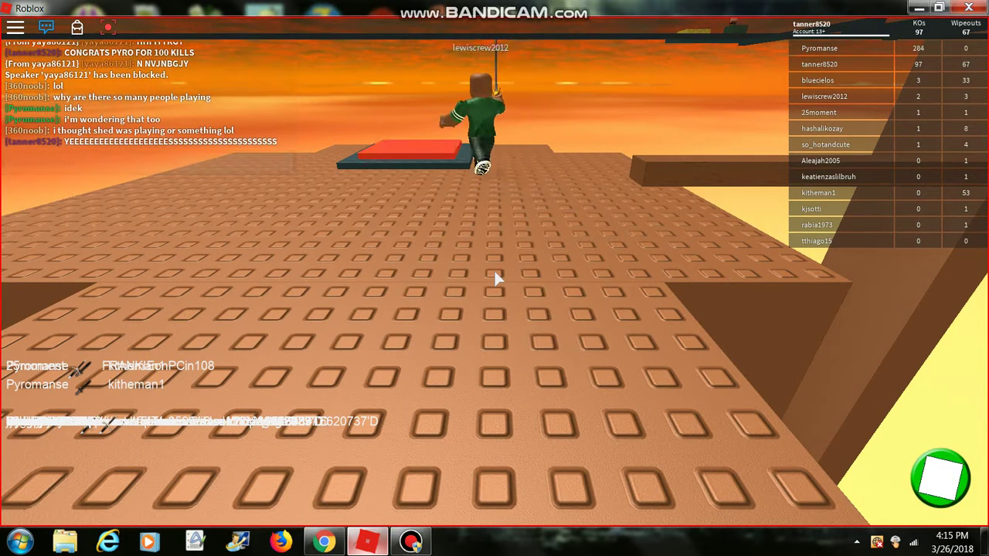
pyautogui.press('/')
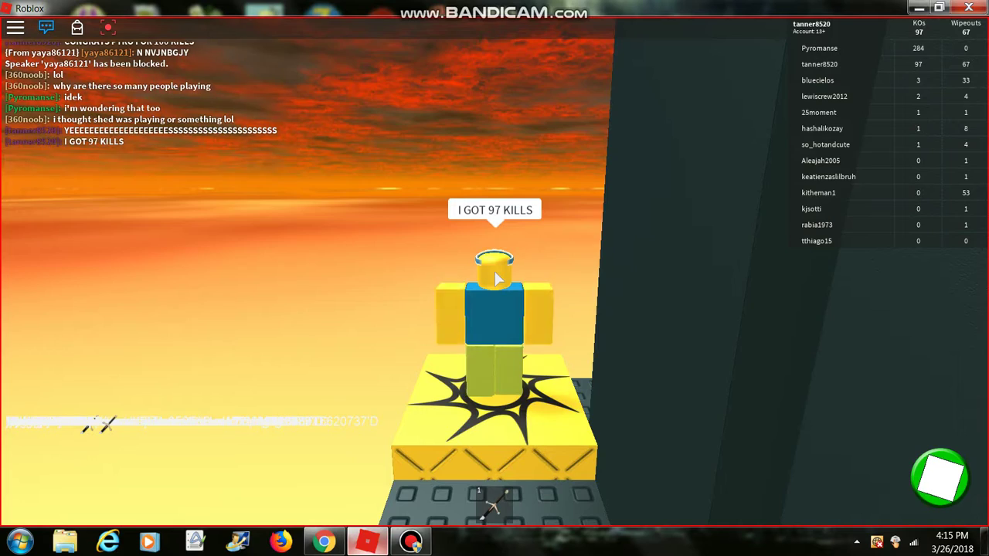
# Send 'I GOT 97 KILLS' and jump off the spawn pad onto the dark walkway
pyautogui.press('a')
pyautogui.press('w')
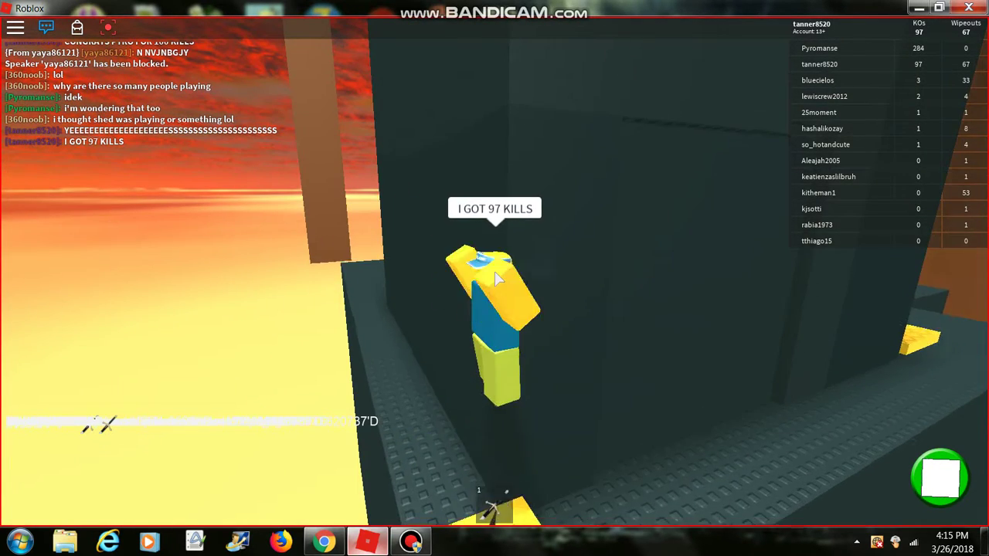
pyautogui.press('space')
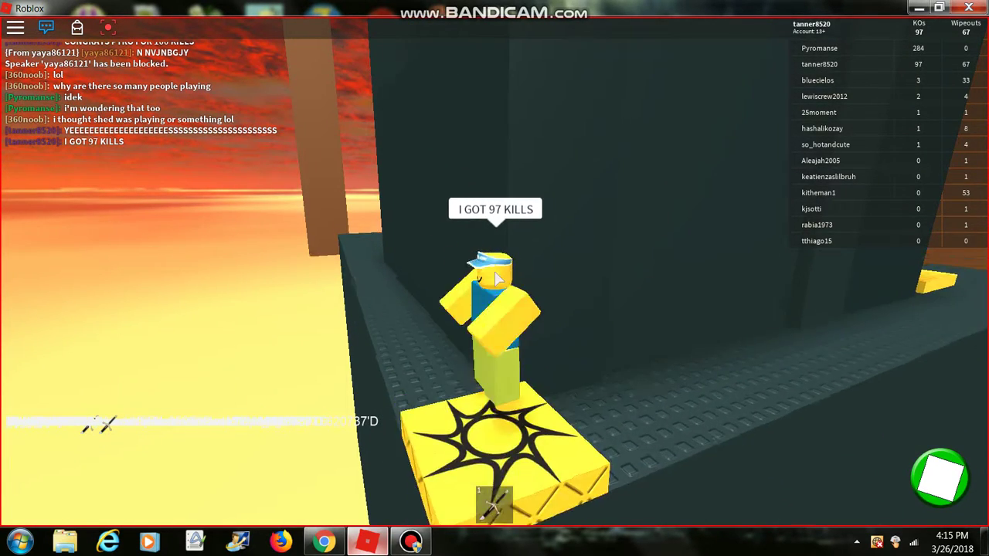
pyautogui.press('w')
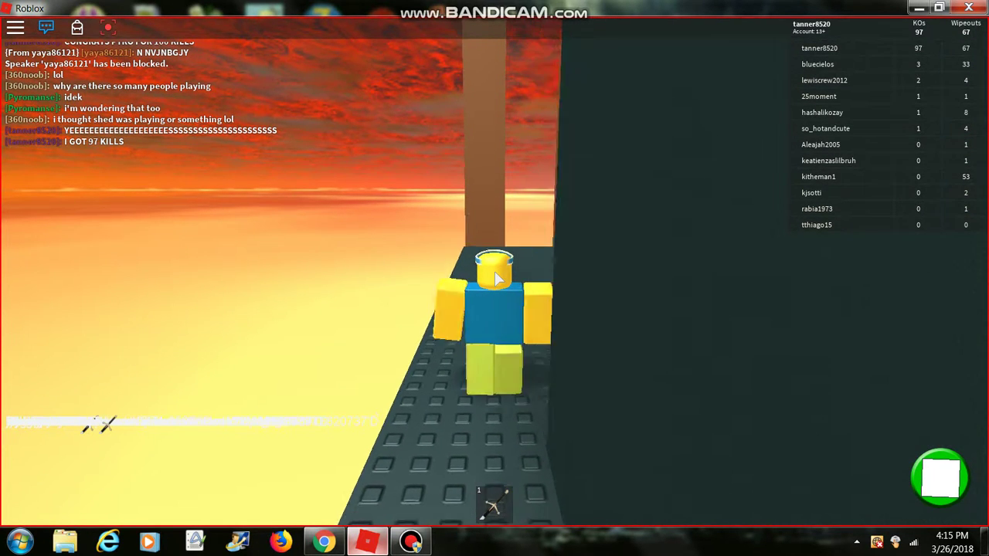
# Cross the wide dark platform and turn the avatar to the left
pyautogui.press('w')
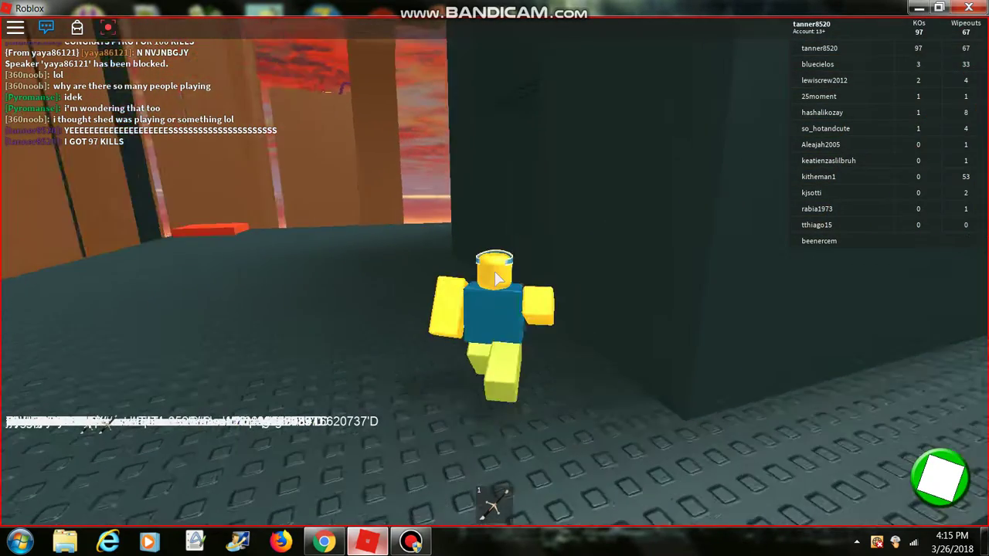
pyautogui.press('w')
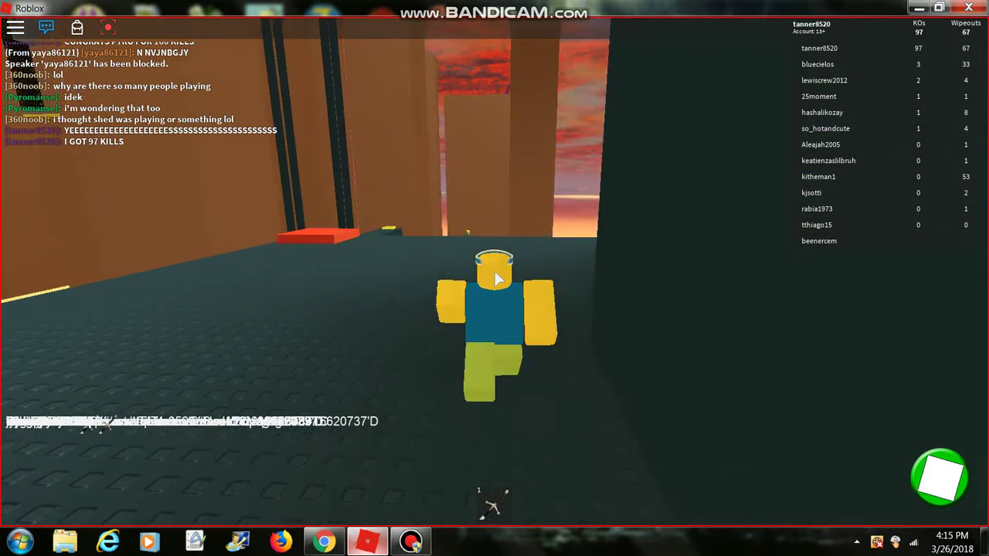
pyautogui.press('w')
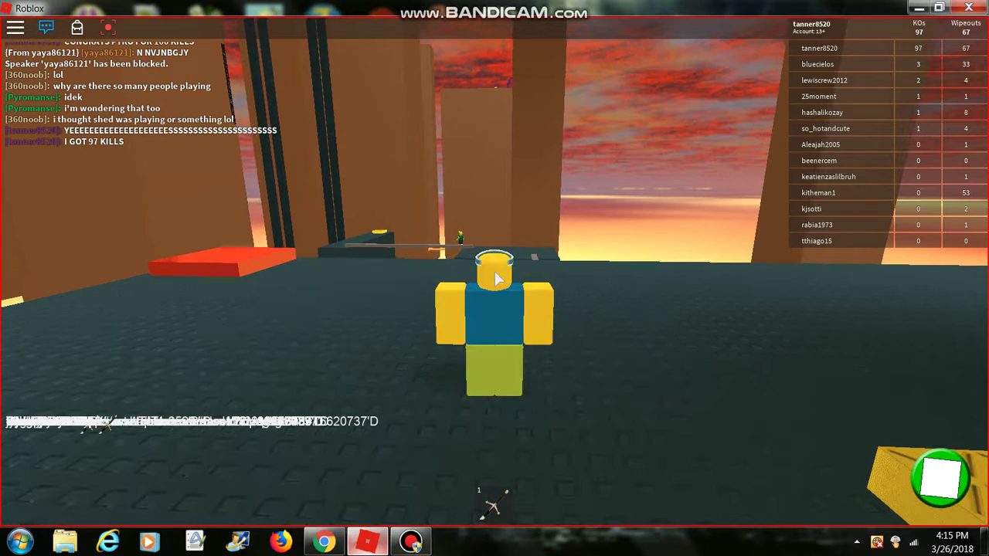
pyautogui.press('a')
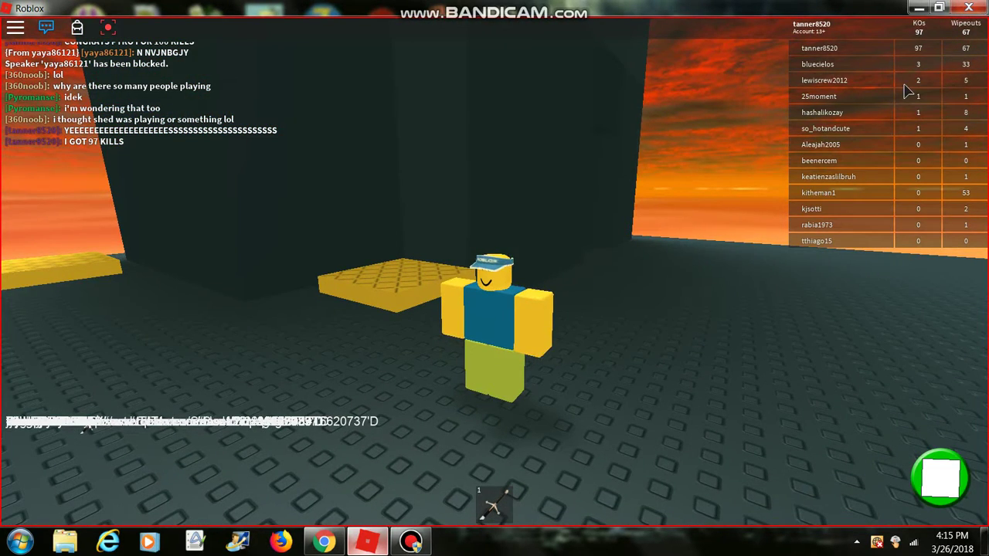
# Walk past the yellow platform and the wall edge into the shadowed area
pyautogui.press('a')
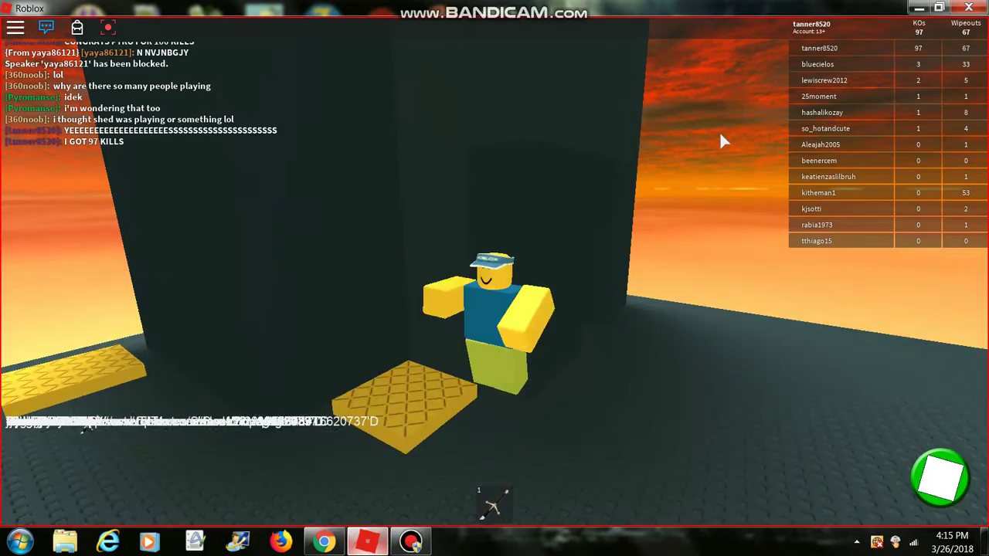
pyautogui.press('s')
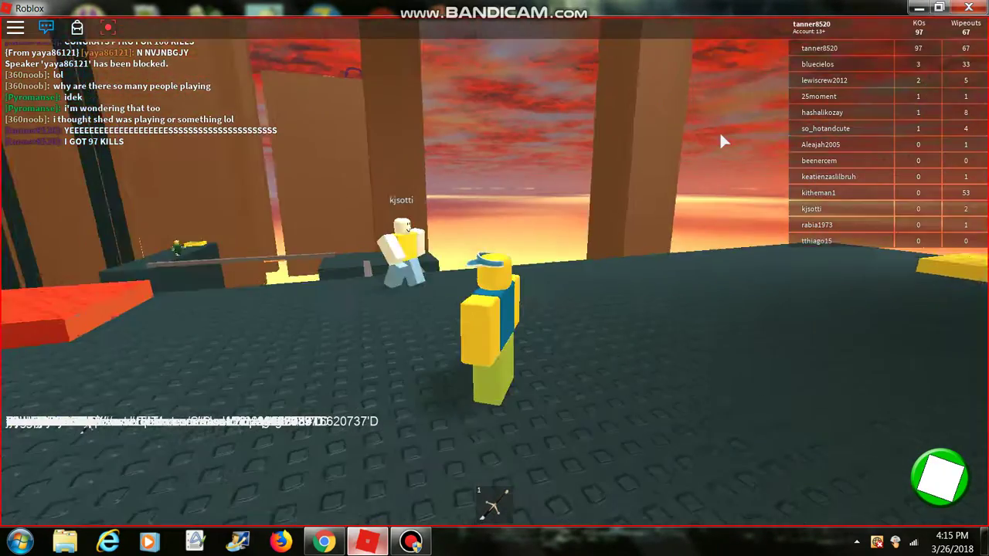
pyautogui.press('w')
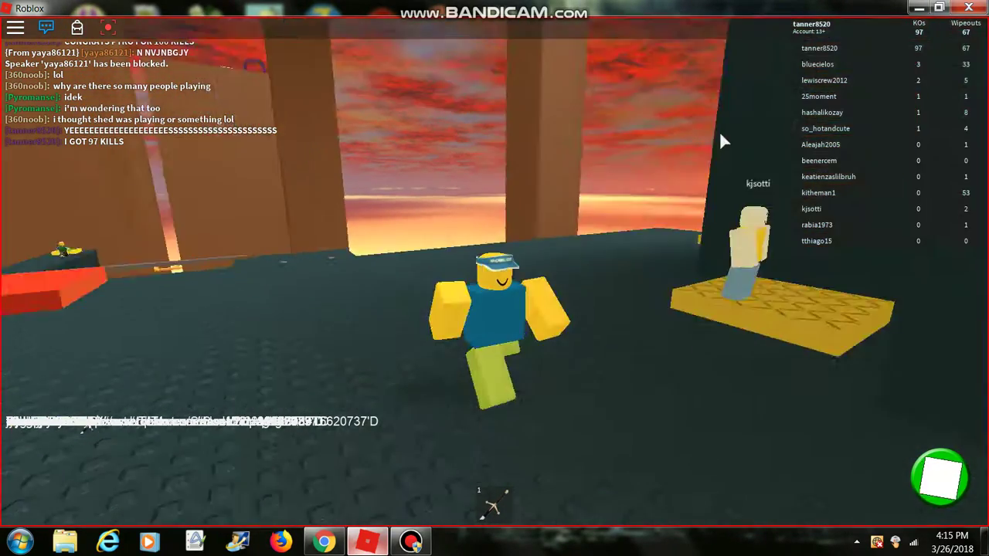
pyautogui.press('d')
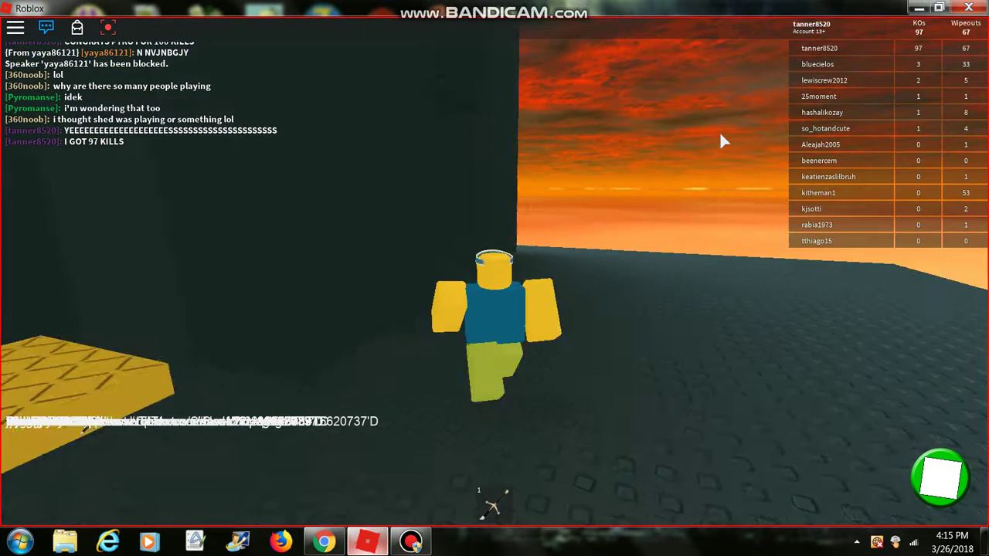
pyautogui.press('w')
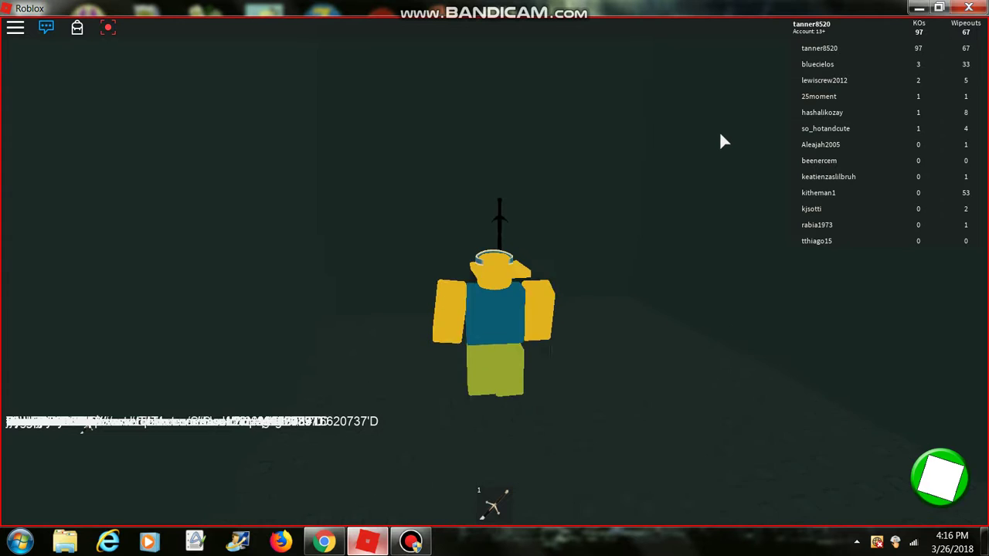
# Equip the sword with key 2, then walk through the doorway past the red platform to the arena
pyautogui.press('2')
pyautogui.scroll(5, 486, 214)
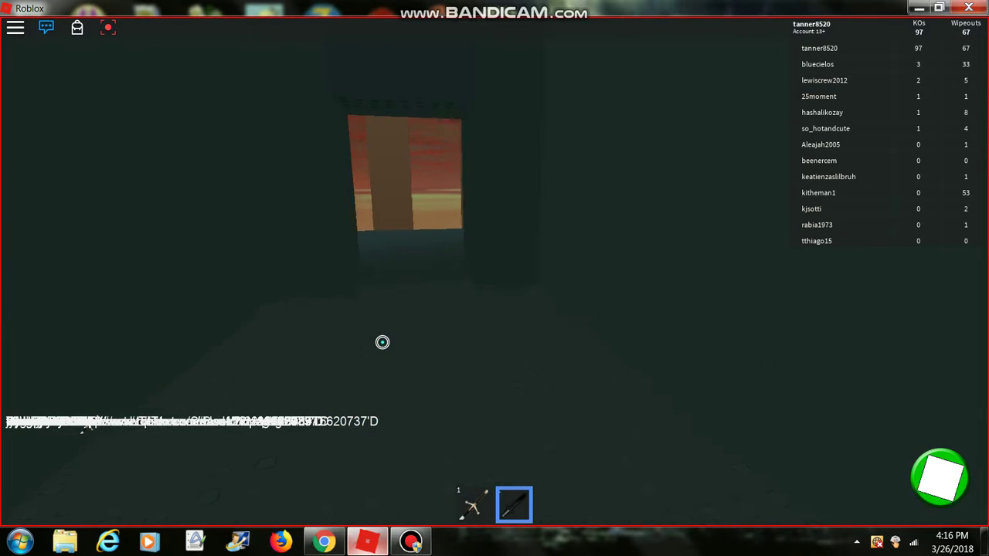
pyautogui.scroll(2, 382, 342)
pyautogui.press('w')
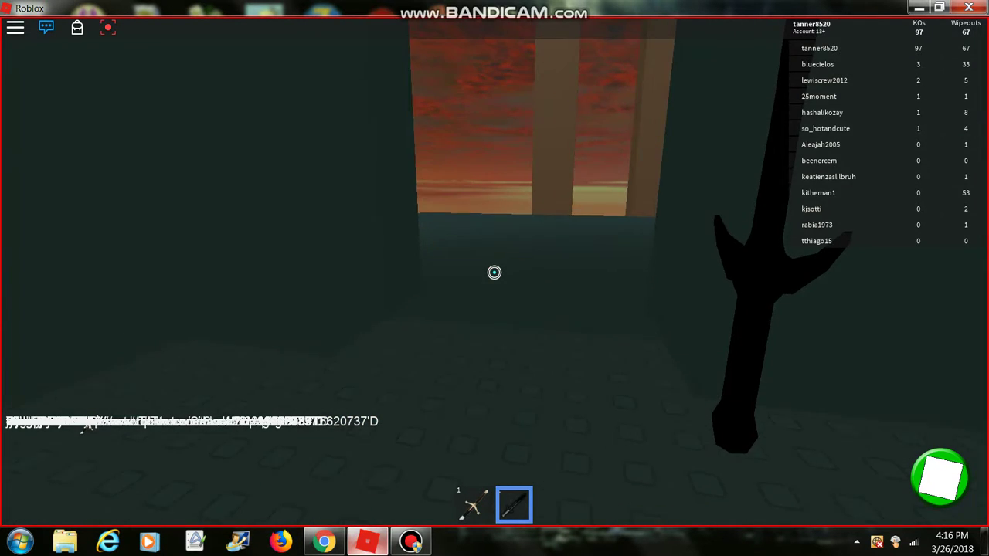
pyautogui.press('w')
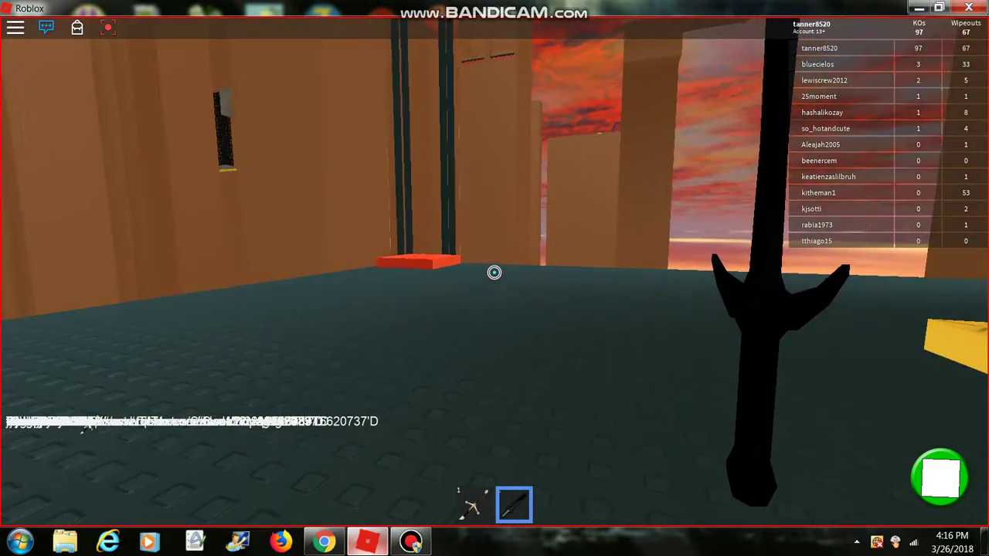
pyautogui.press('w')
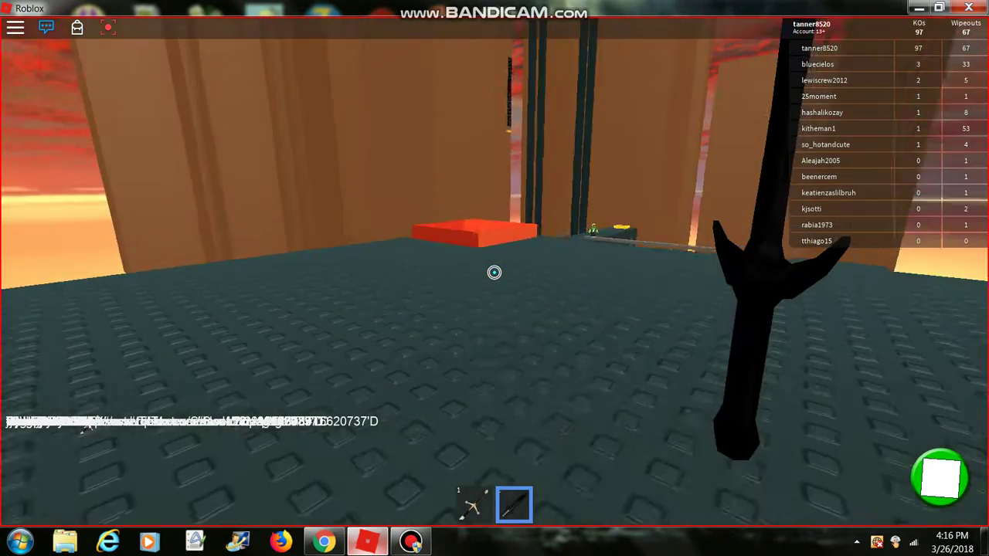
pyautogui.press('w')
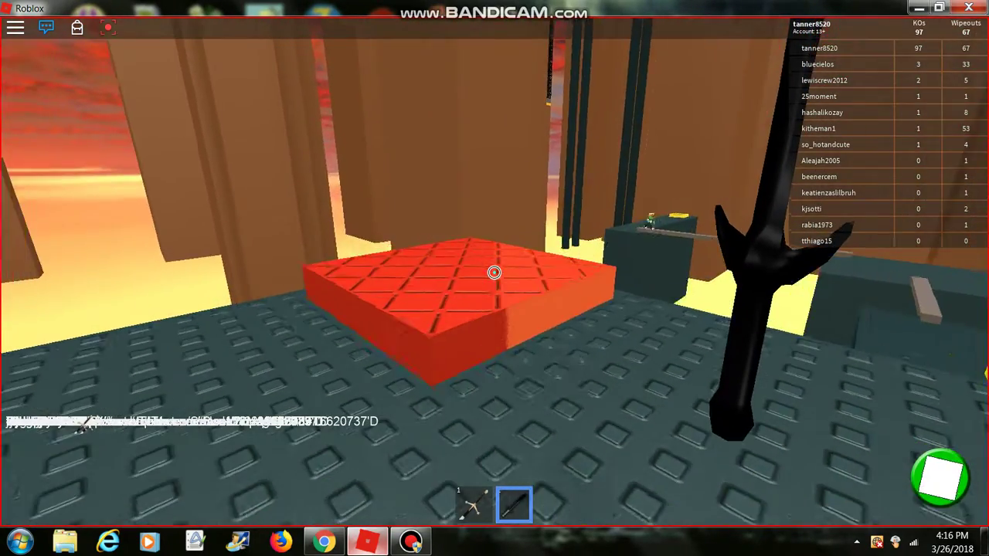
pyautogui.press('w')
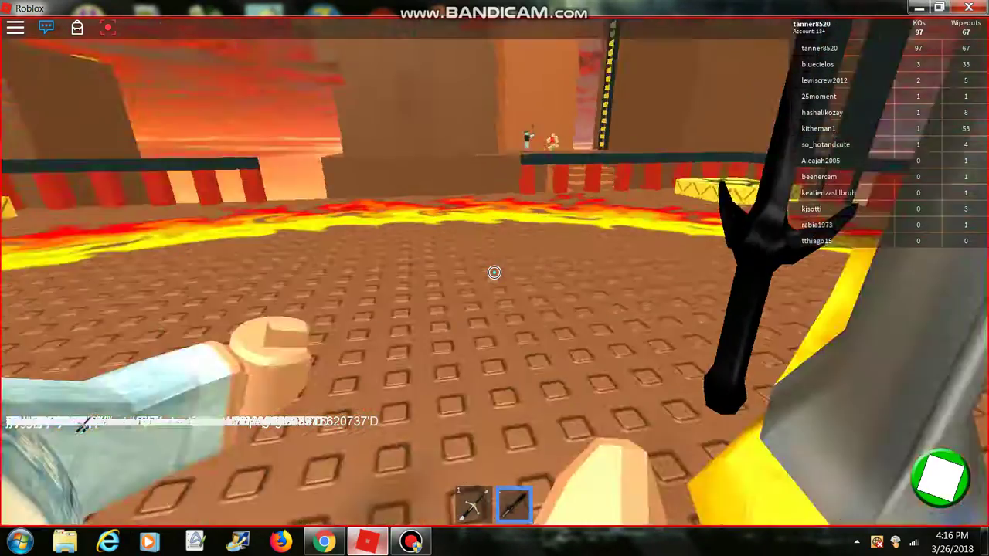